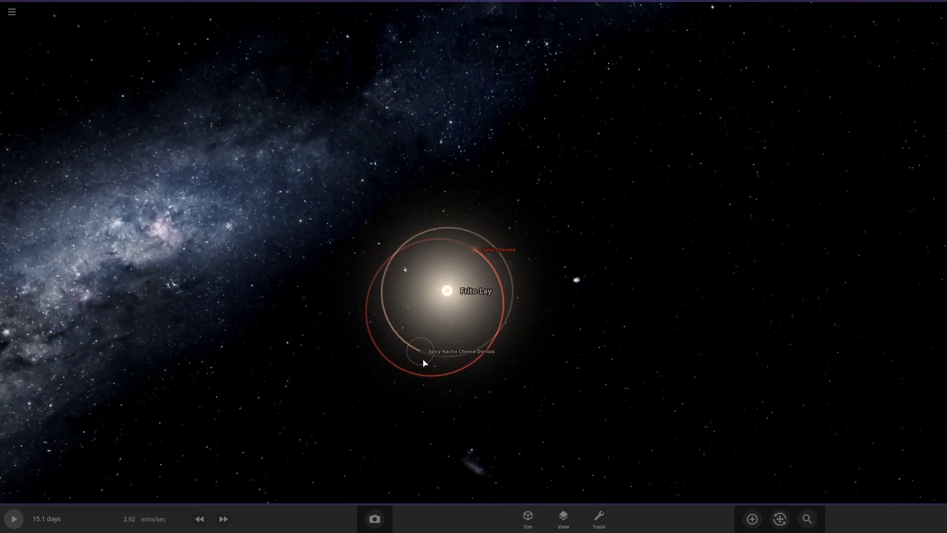
Step: Focus on the Spicy Nacho Cheese Doritos planet and set its material composition to 100% silicate
click(425, 363)
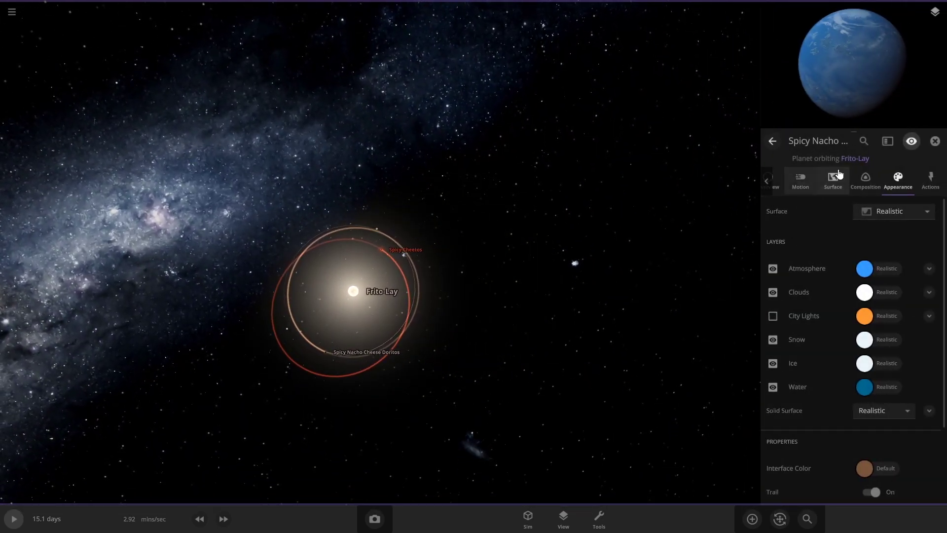
click(828, 188)
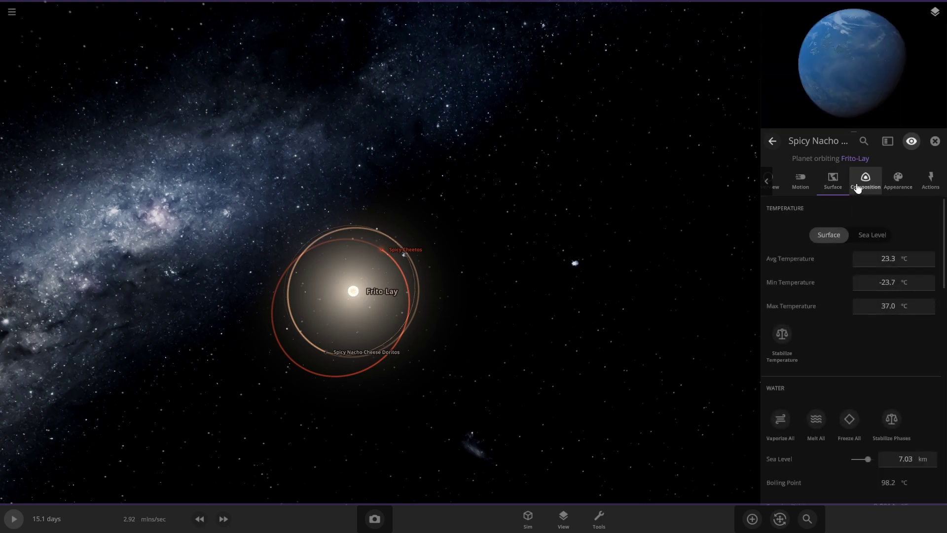
click(866, 182)
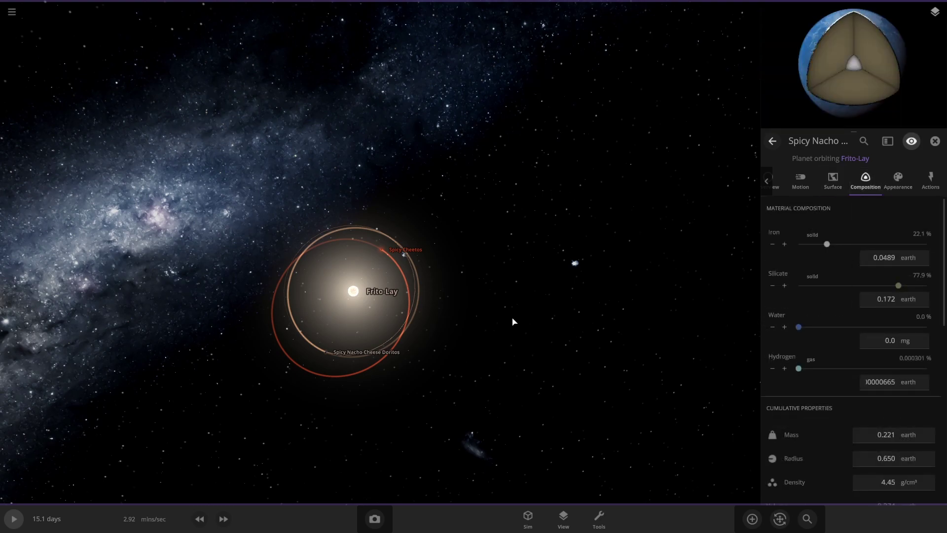
double_click(327, 353)
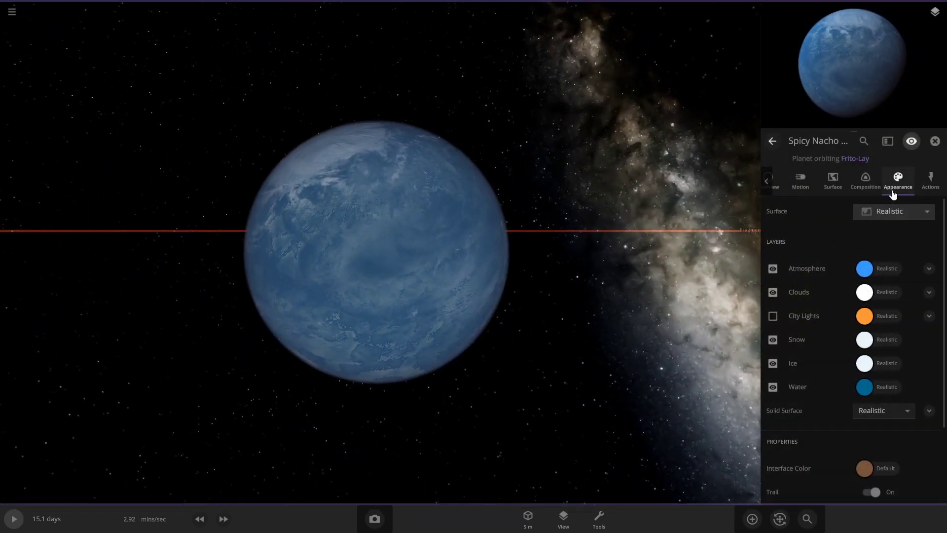
click(879, 187)
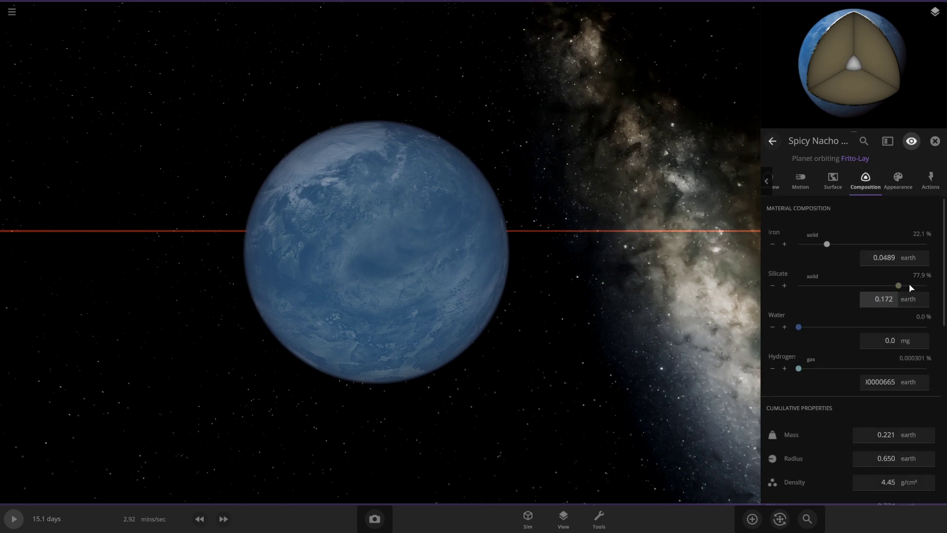
drag(939, 289, 944, 288)
click(905, 184)
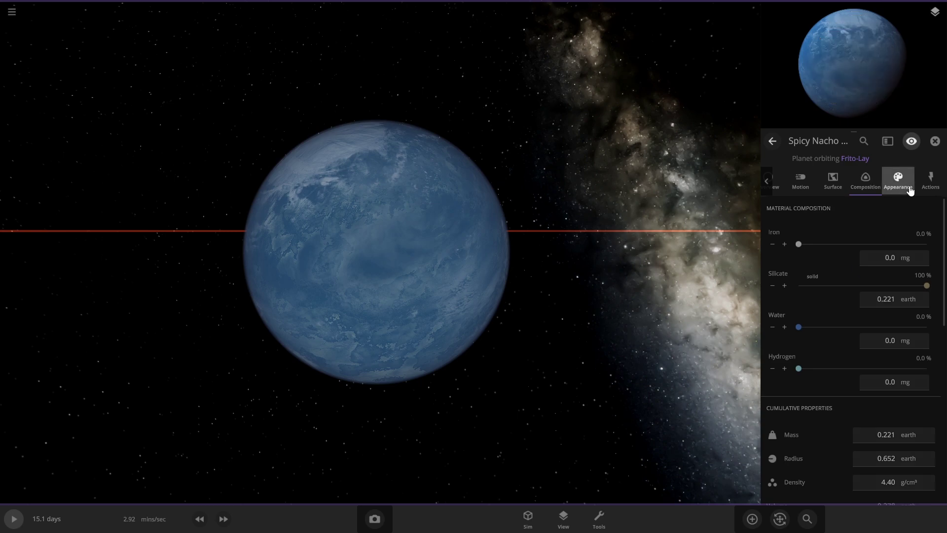
Step: Remove the Doritos planet's atmosphere by setting its atmosphere mass to 0
click(833, 182)
scroll(829, 341, down, 10)
scroll(839, 335, up, 1)
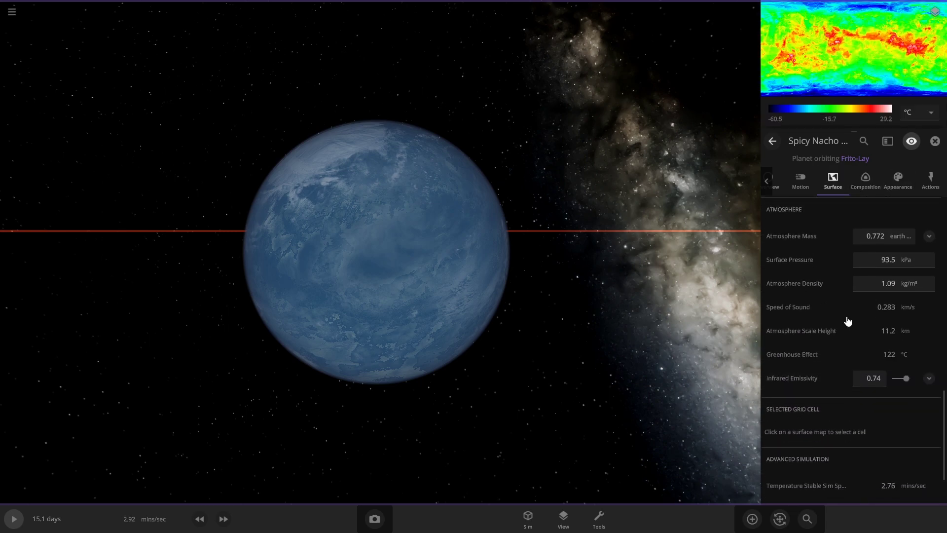
click(873, 275)
click(789, 300)
click(790, 299)
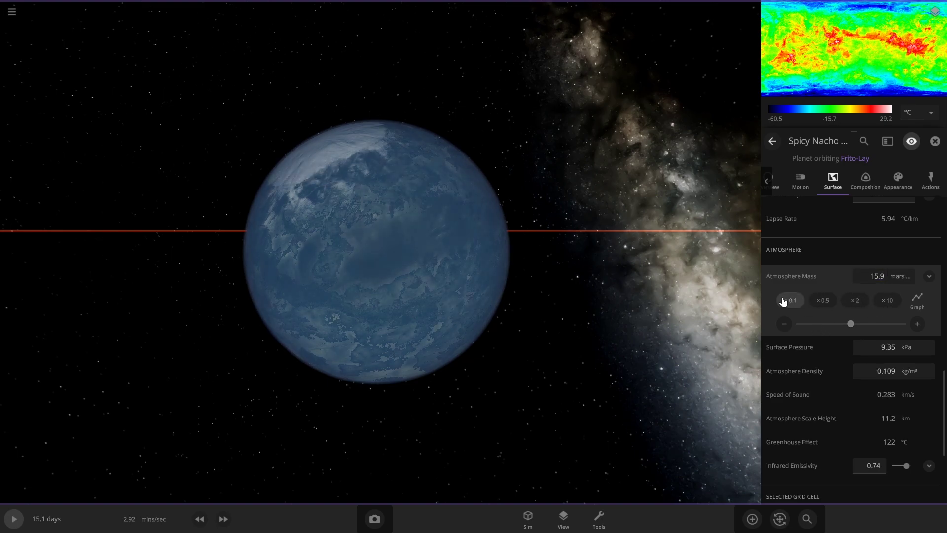
text(0)
key(Return)
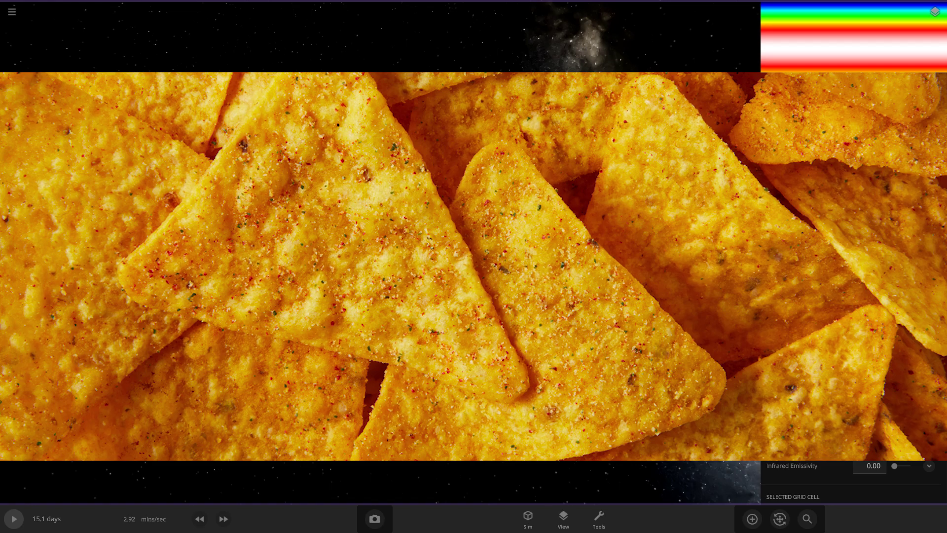
Step: Recolour the planet's solid surface in golden yellow tones and lower the surface contrast to 0.29
click(898, 180)
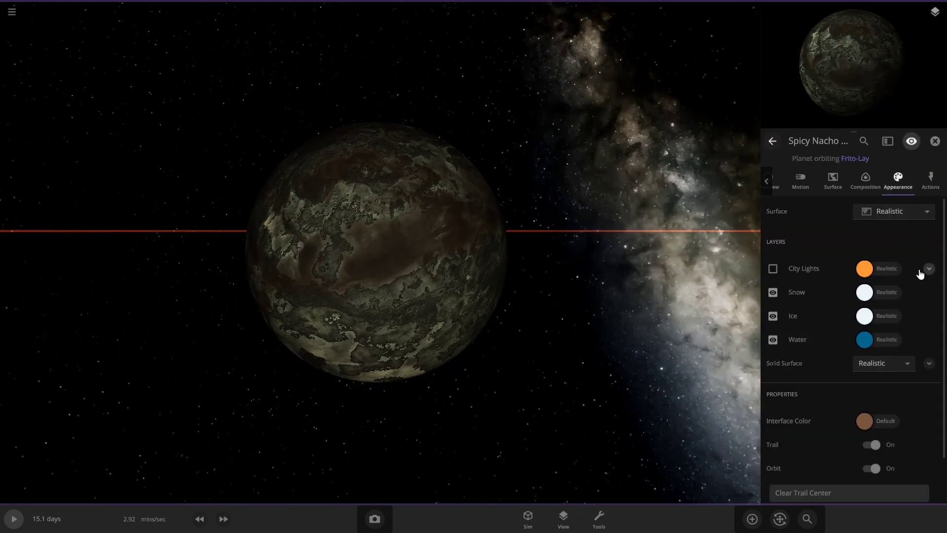
click(930, 363)
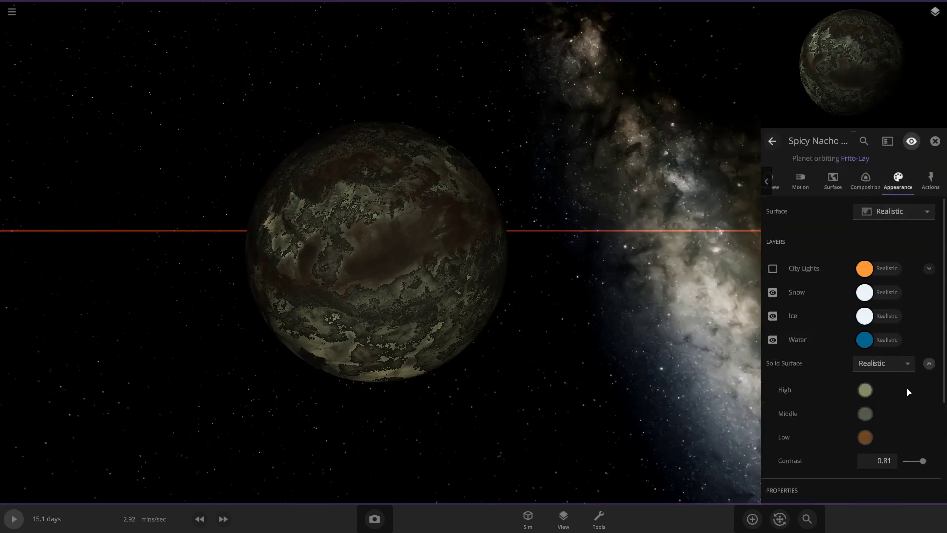
click(865, 391)
drag(823, 390, 823, 396)
mouse_move(769, 417)
mouse_down()
mouse_move(791, 412)
mouse_move(787, 419)
mouse_up()
drag(923, 459, 909, 462)
key(Escape)
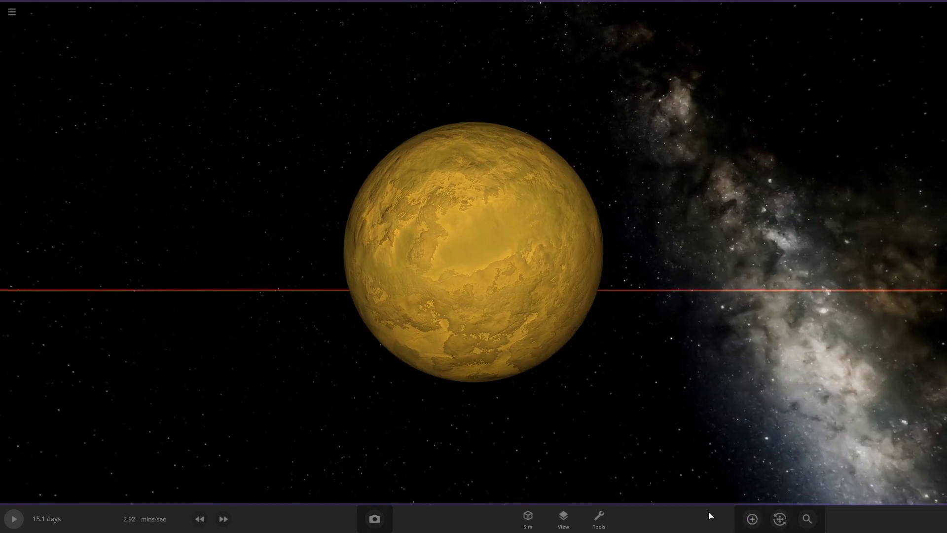
Step: Give the Doritos planet a red high surface colour, a red-orange middle surface colour and an orange interface colour
click(543, 333)
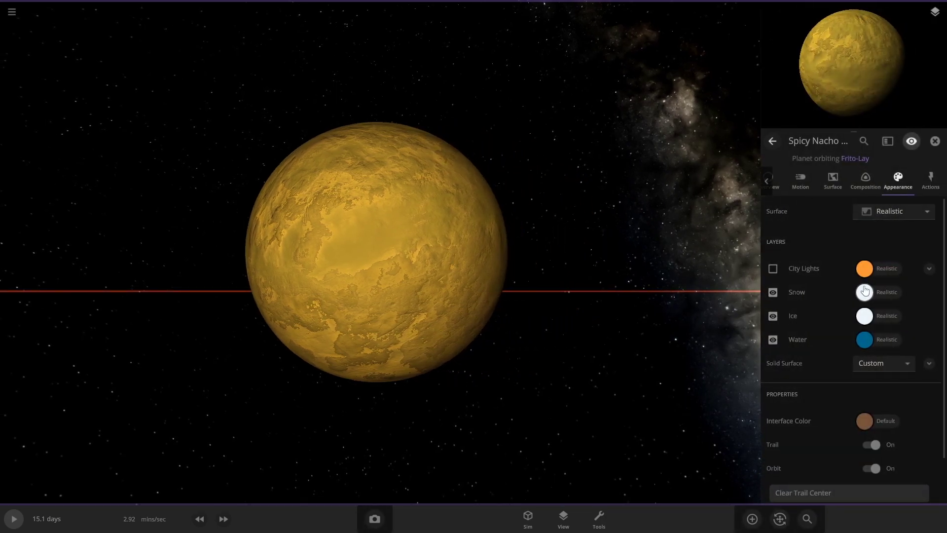
click(865, 360)
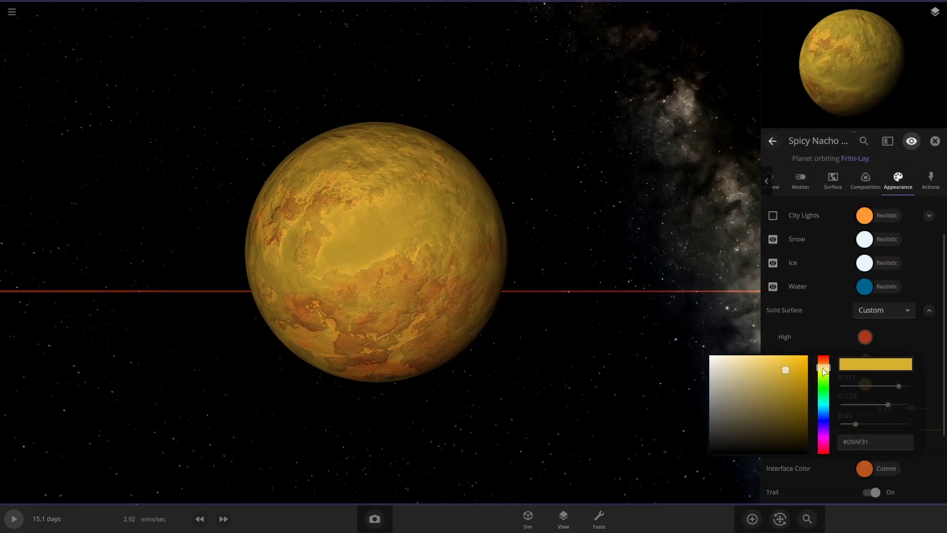
drag(824, 367, 824, 380)
click(702, 291)
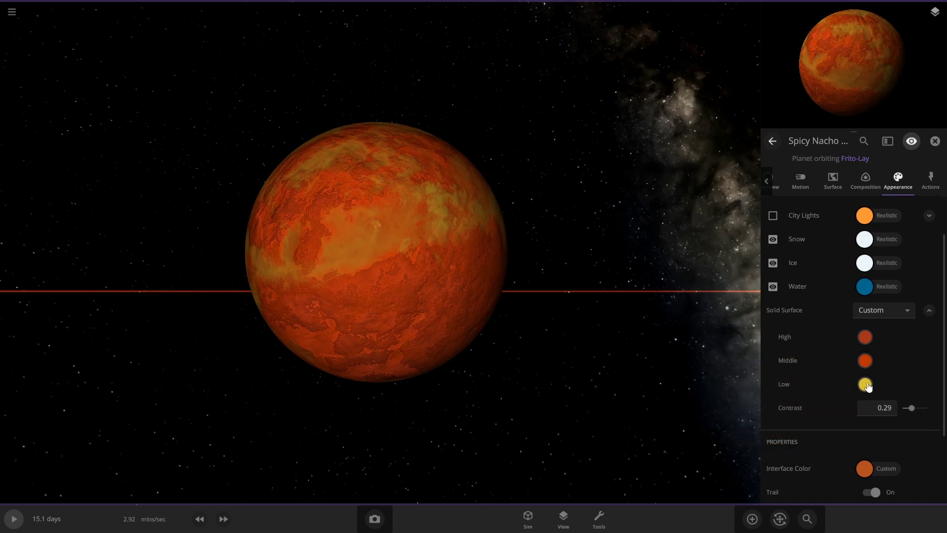
Step: Change the planet's low surface colour to brownish orange and reduce the surface contrast to 0.05
click(865, 384)
drag(825, 396, 827, 390)
drag(787, 421, 797, 411)
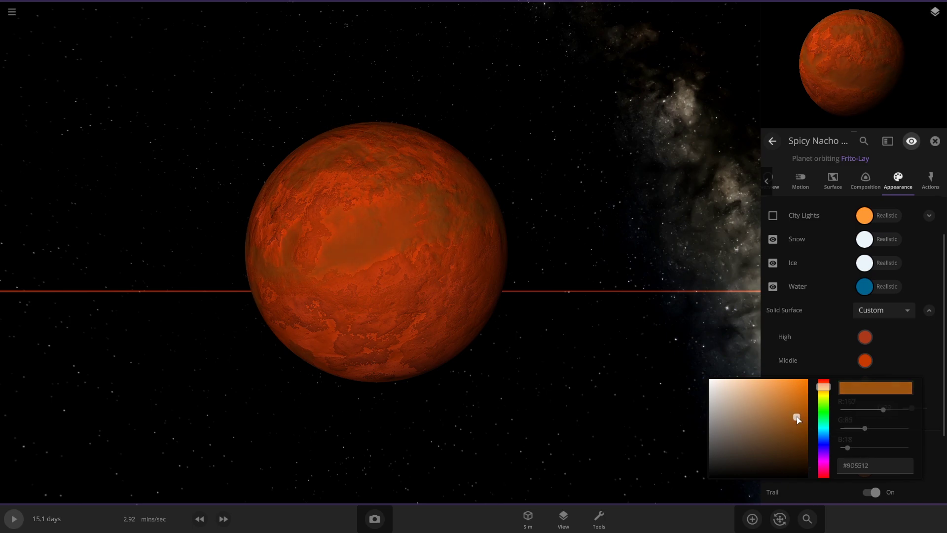
click(711, 352)
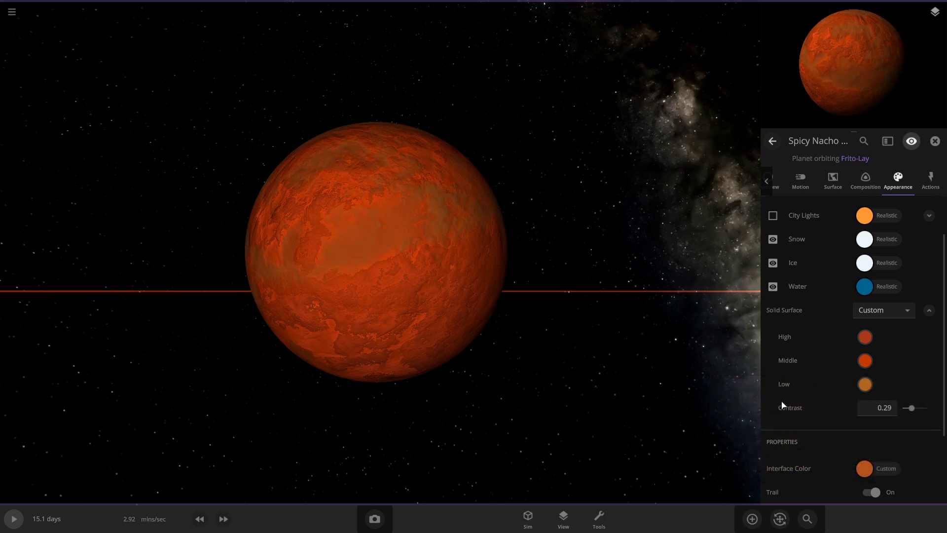
mouse_move(911, 408)
mouse_down()
mouse_move(939, 414)
mouse_move(906, 408)
mouse_up()
drag(668, 378, 583, 356)
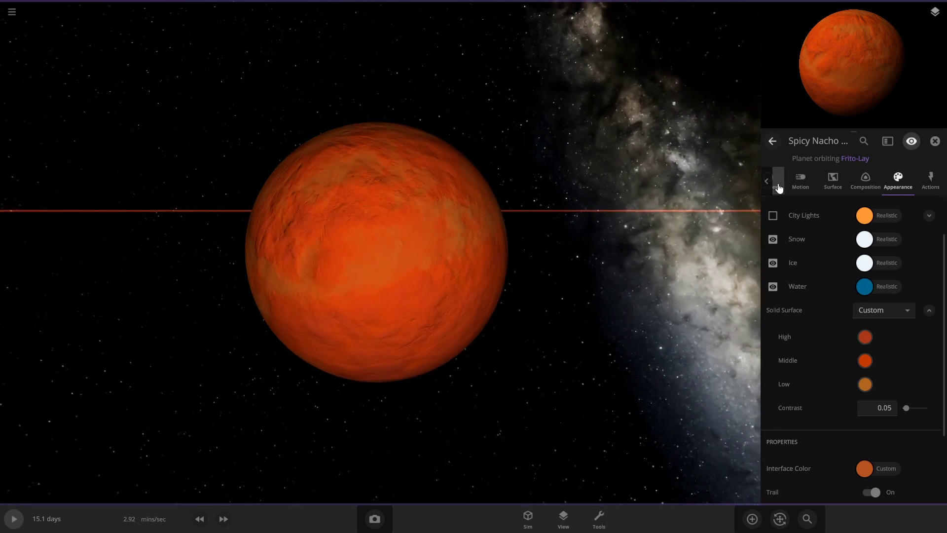
Step: Unpause the simulation, speed it up to about 8.50 hours/sec and inspect the Doritos planet's surface temperature data
click(779, 188)
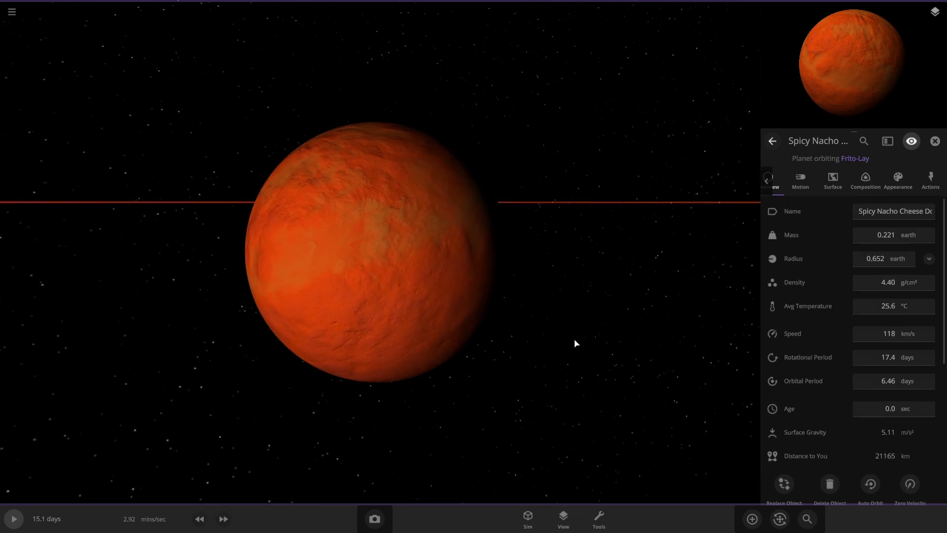
scroll(359, 333, down, 6)
key(space)
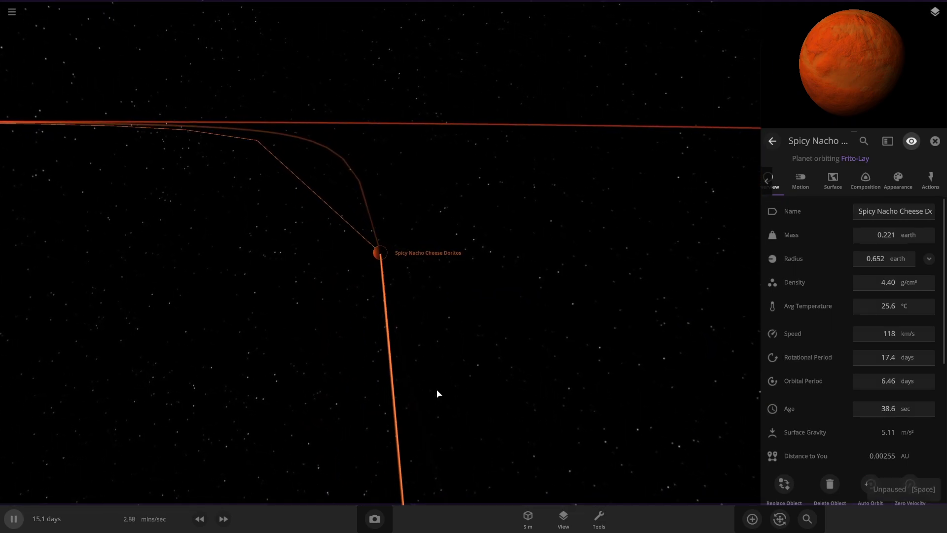
click(866, 180)
click(832, 181)
click(223, 517)
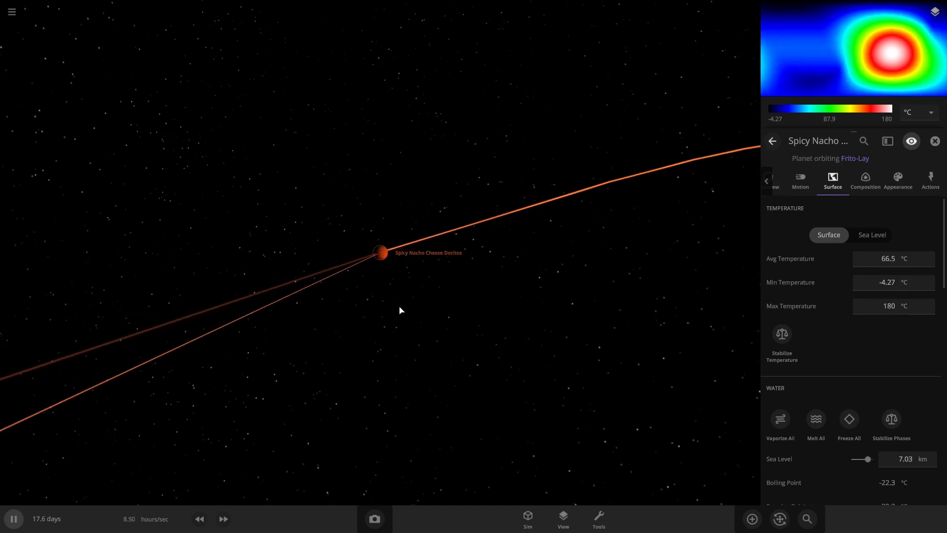
scroll(402, 310, up, 5)
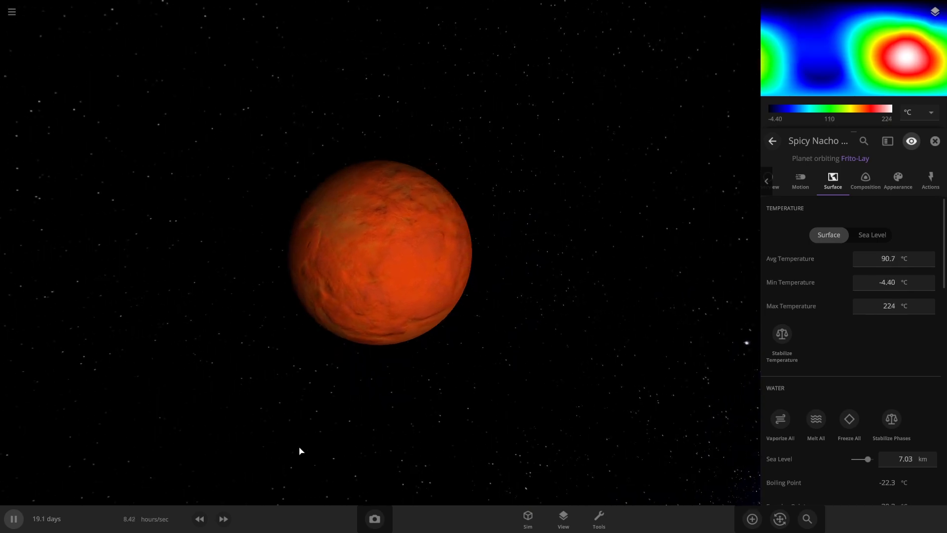
Step: Slow the simulation to about 55 sec/sec and bring the whole Frito-Lay system into view
click(200, 519)
click(199, 518)
scroll(504, 340, down, 10)
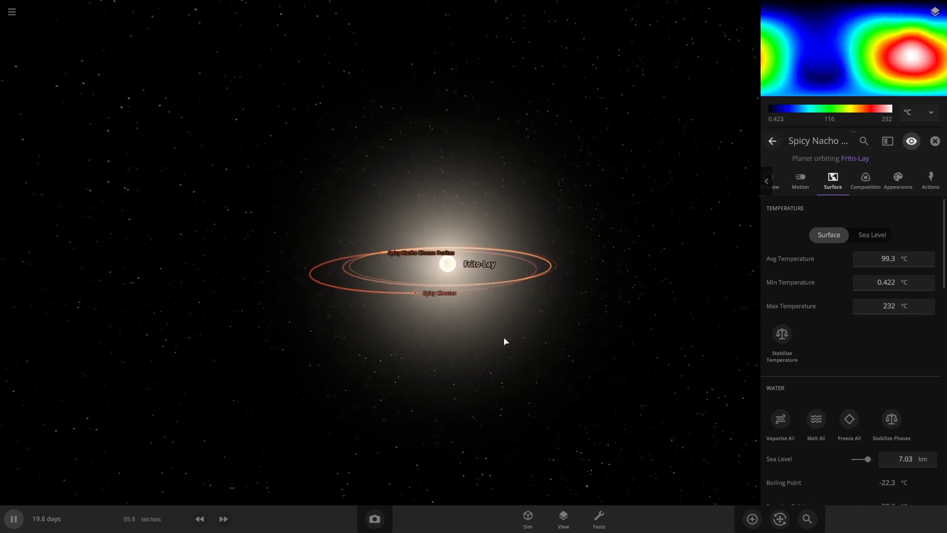
drag(504, 341, 482, 421)
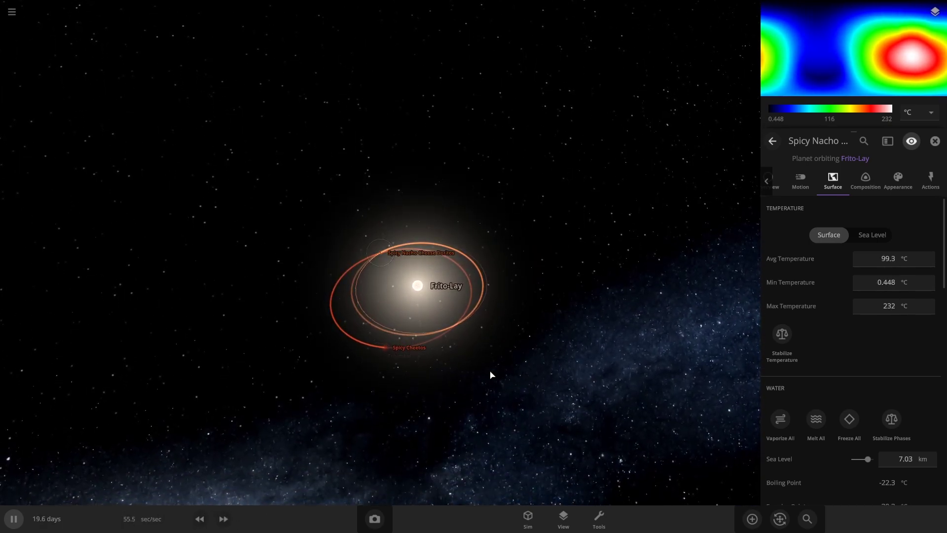
Step: Add a random rocky planet orbiting Frito-Lay at about 0.93 AU and name it Pringle
click(753, 518)
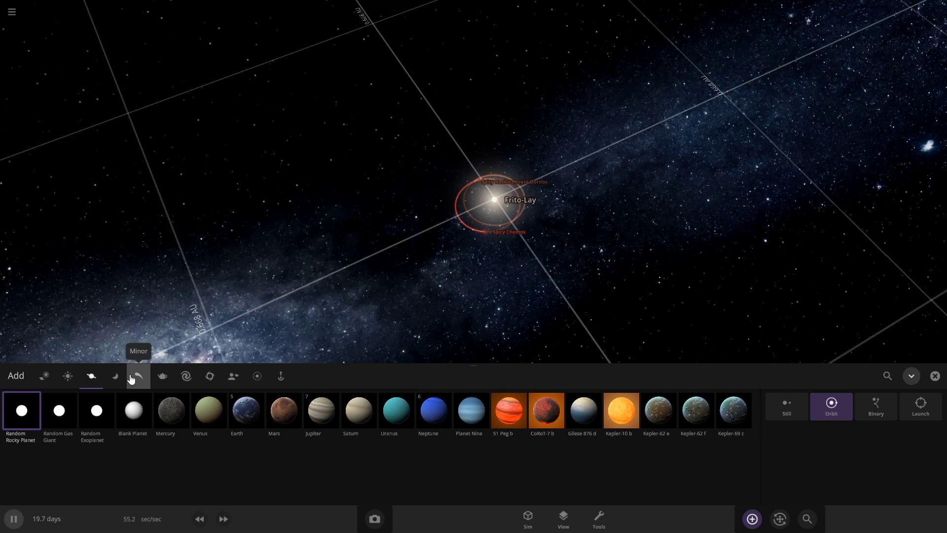
click(20, 410)
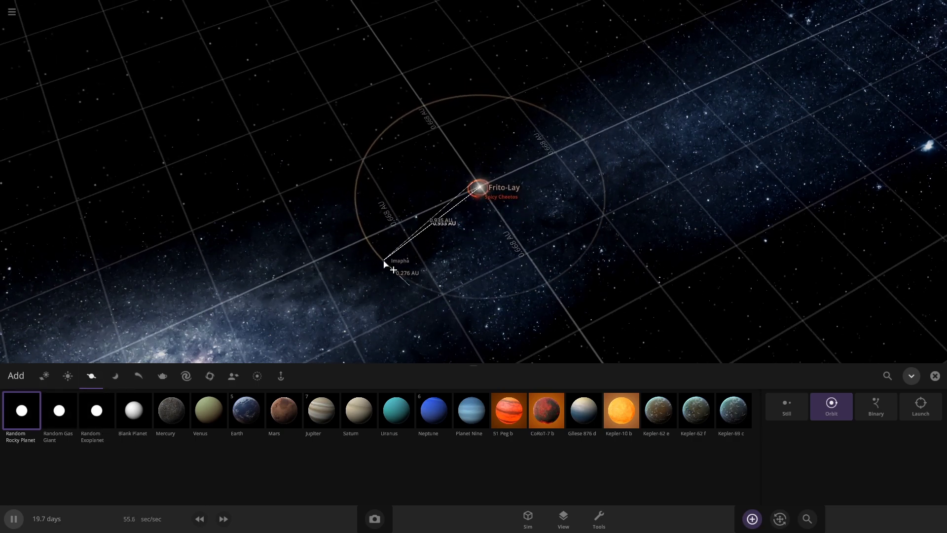
click(383, 258)
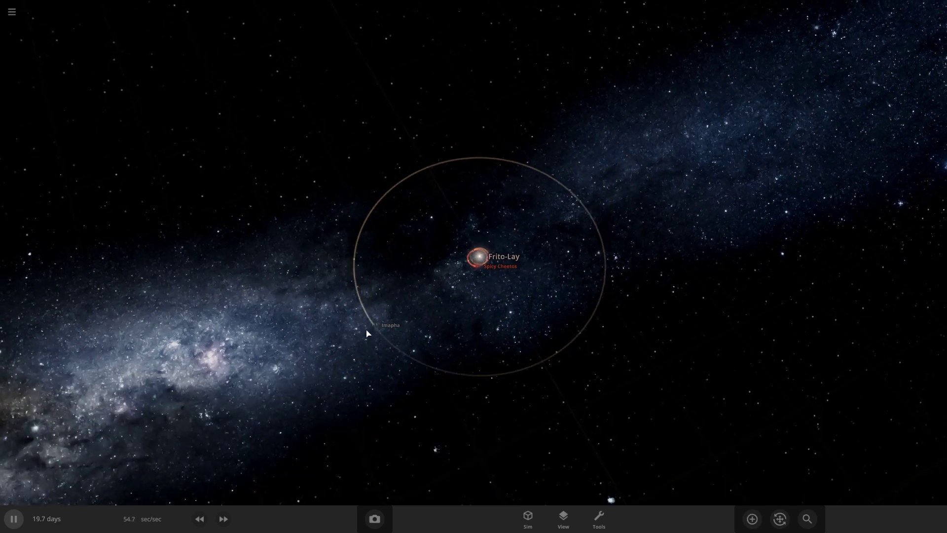
text(P)
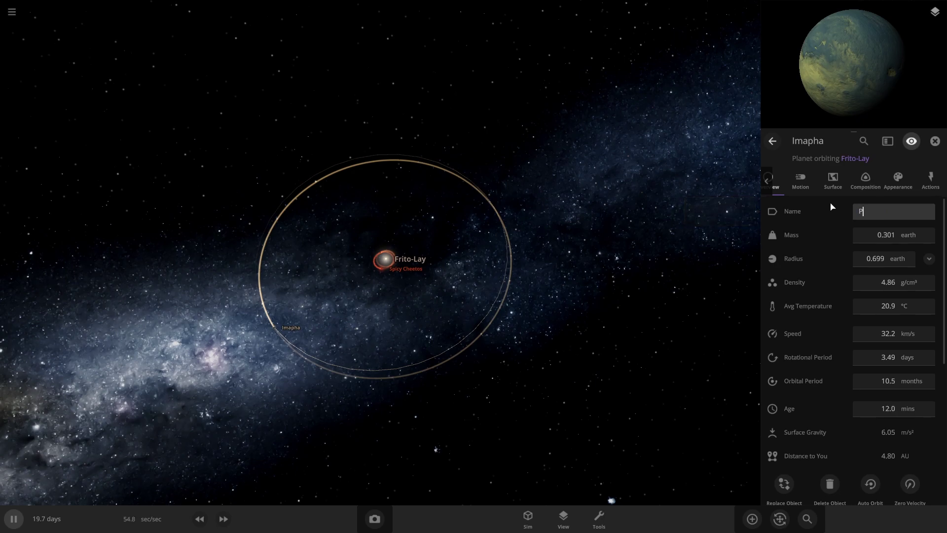
text(ringle)
key(Return)
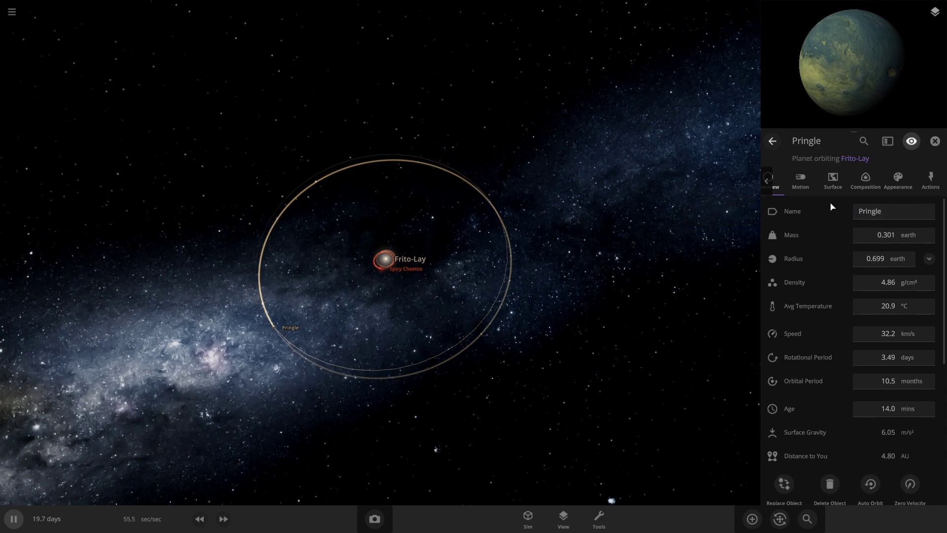
Step: Focus on Pringle, recolour its solid surface in custom yellow tones and lower the surface contrast to 0.07
click(899, 179)
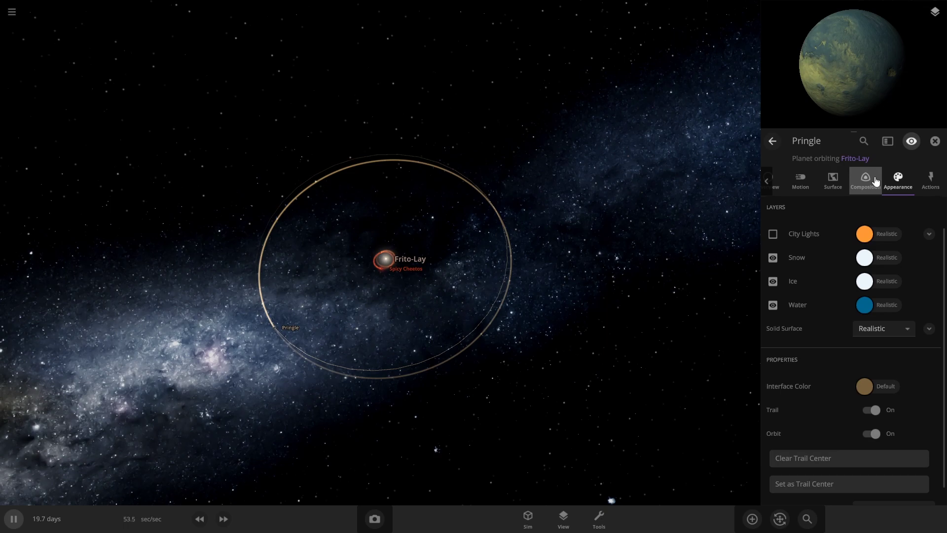
click(926, 328)
double_click(280, 327)
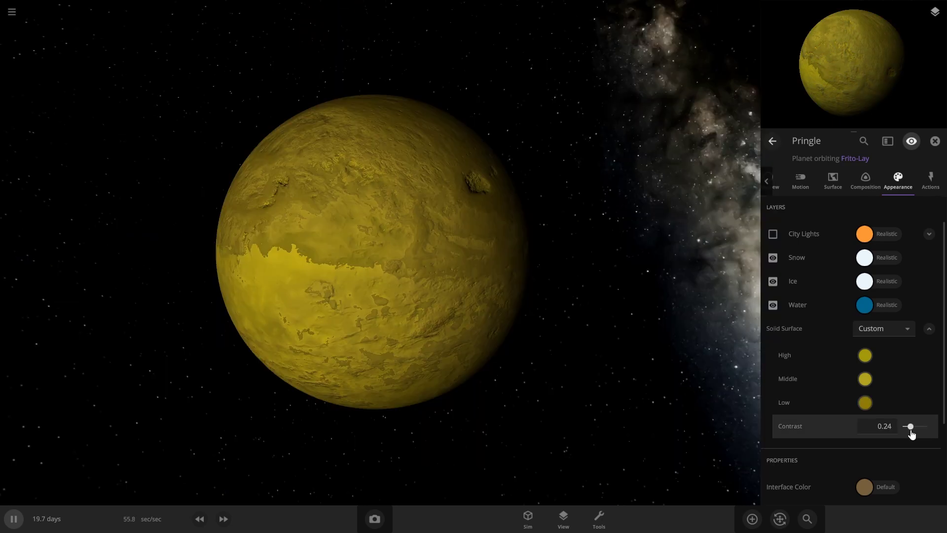
drag(911, 432, 909, 431)
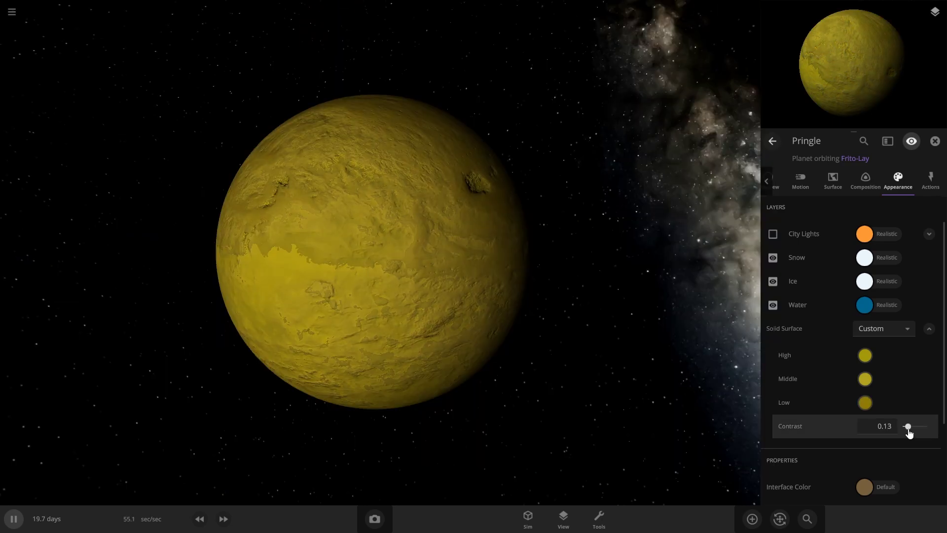
Step: Shift Pringle's custom solid surface colours to warmer tones: orange for High, golden yellow for Middle and dark gold for Low
click(866, 378)
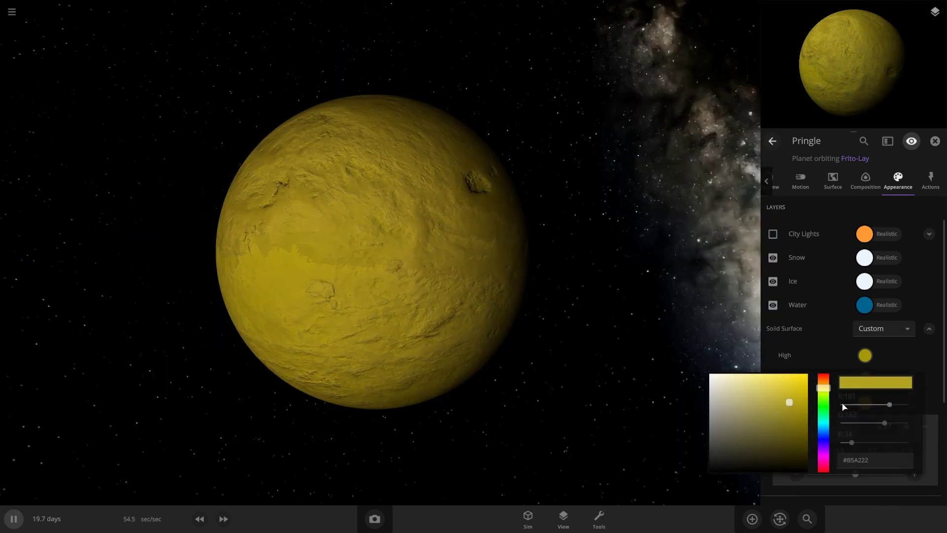
drag(833, 393, 828, 389)
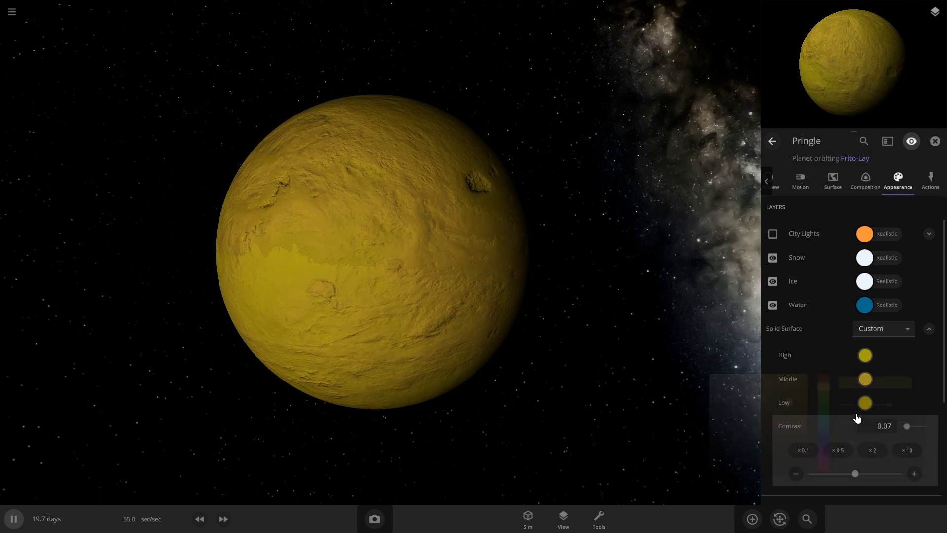
click(865, 380)
click(864, 356)
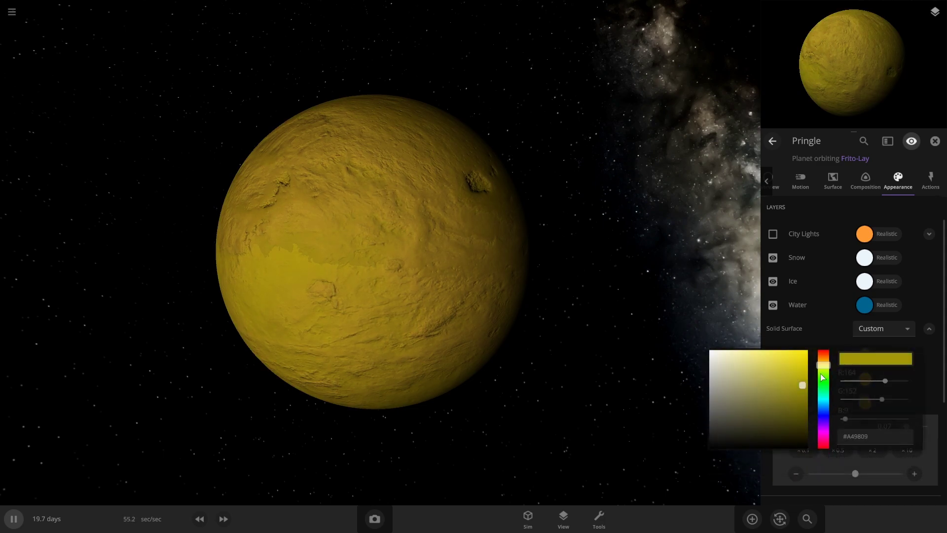
drag(823, 366, 822, 363)
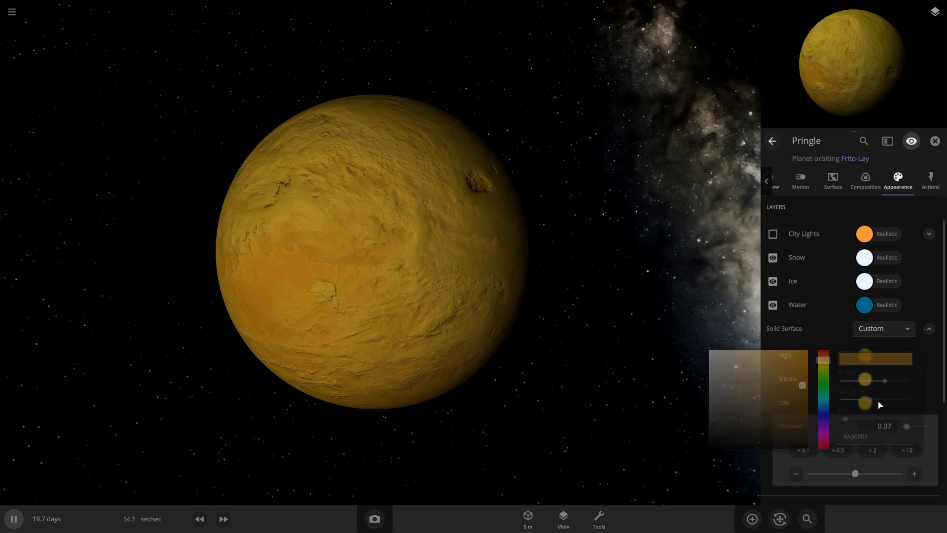
click(865, 403)
drag(828, 409, 826, 413)
click(822, 256)
Step: Set Pringle's mass to 2 earth
click(779, 192)
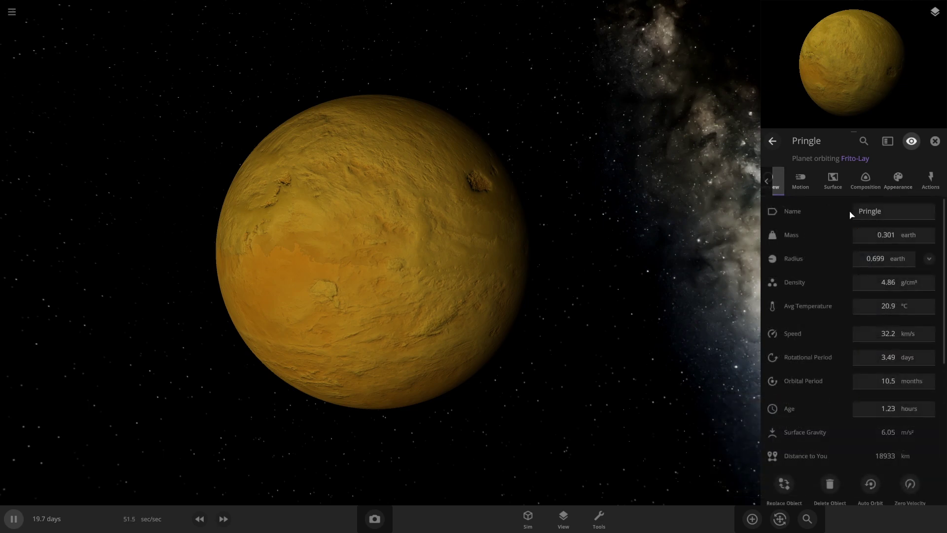
double_click(878, 234)
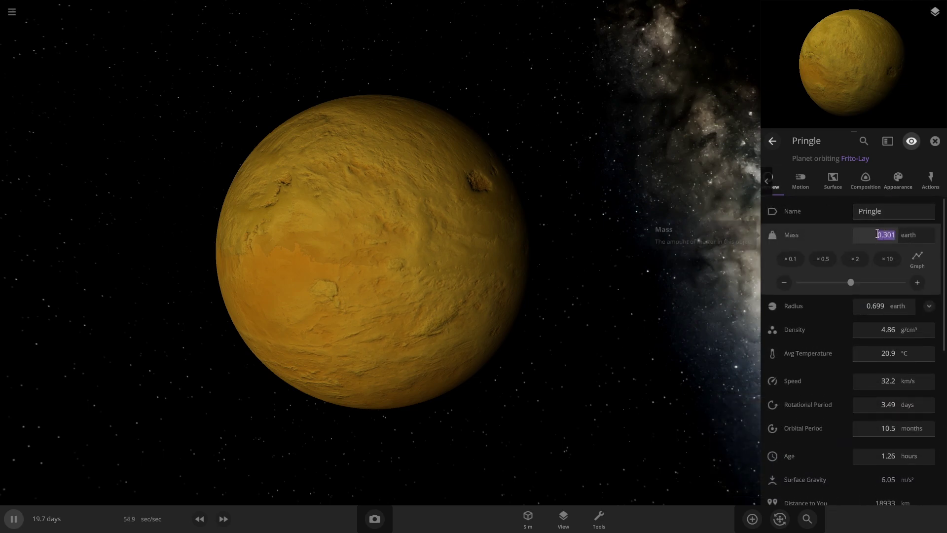
text(2)
key(Return)
scroll(419, 309, down, 5)
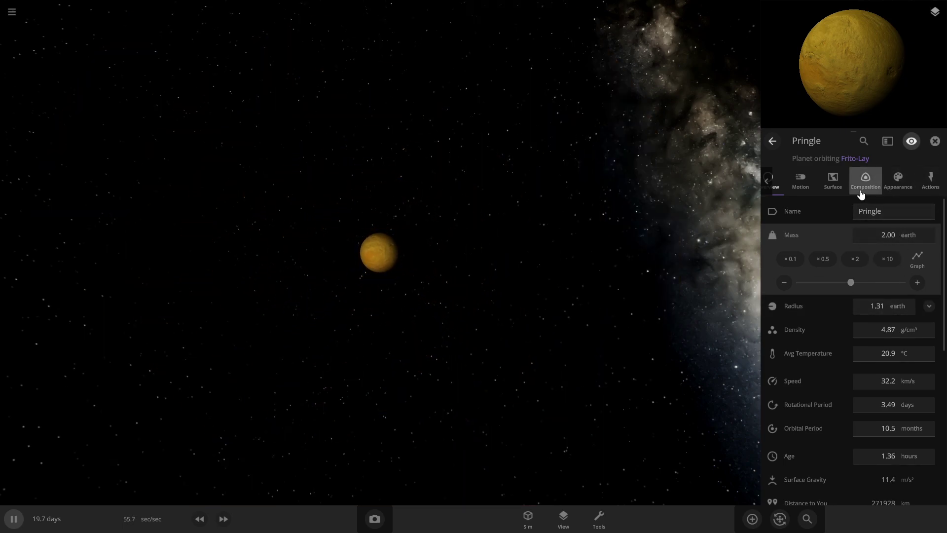
Step: Give Pringle a custom yellow interface colour
click(909, 188)
scroll(913, 380, down, 5)
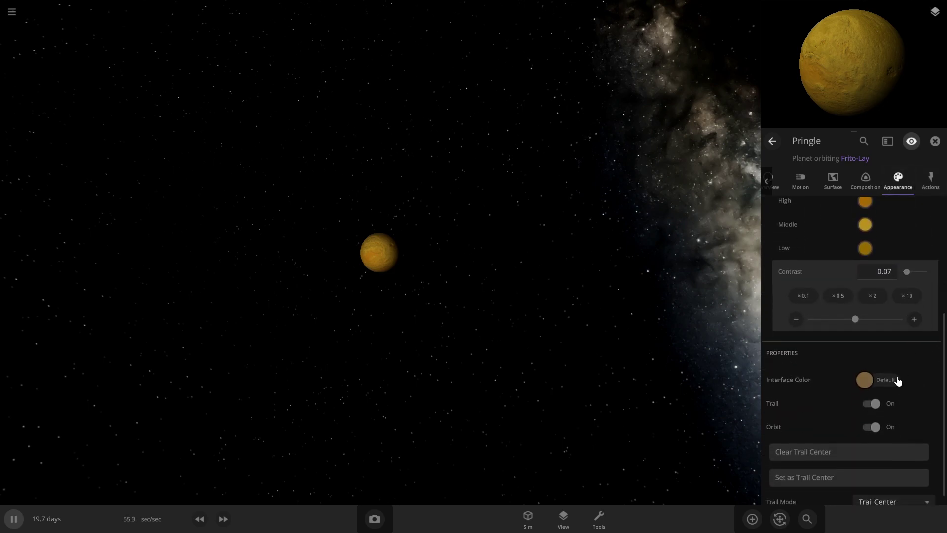
click(864, 367)
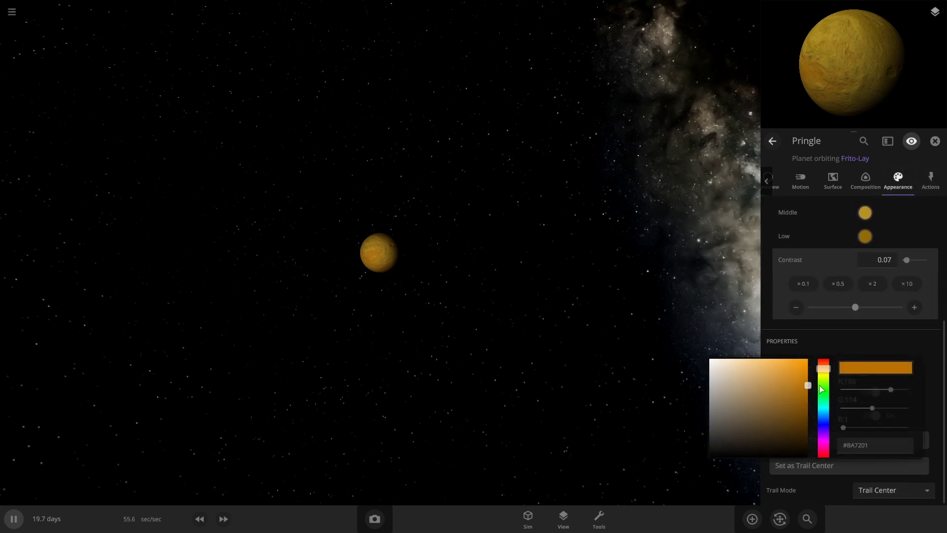
drag(826, 375, 827, 374)
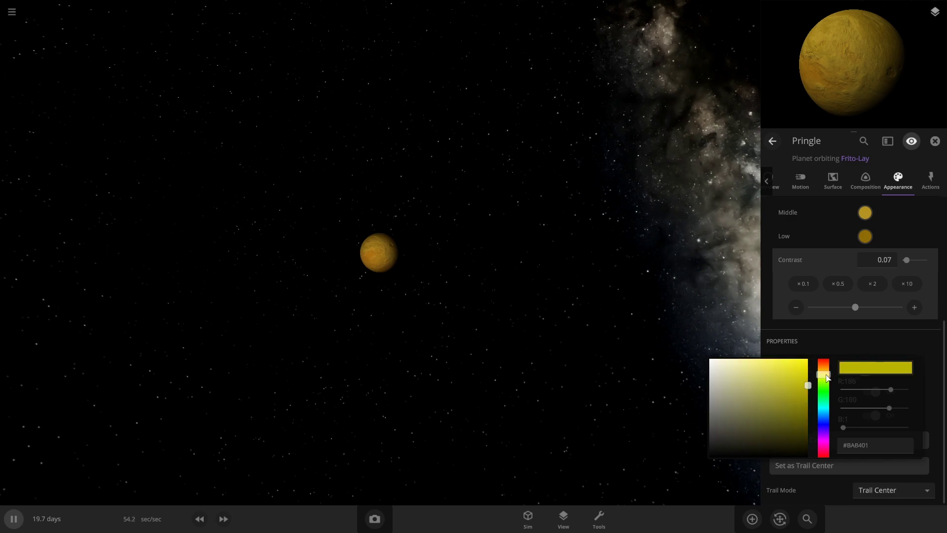
click(465, 270)
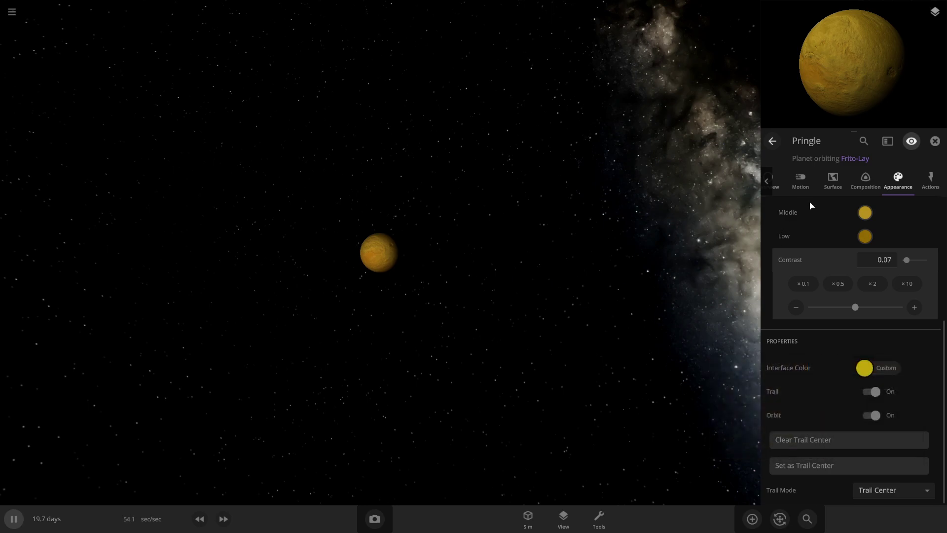
click(749, 194)
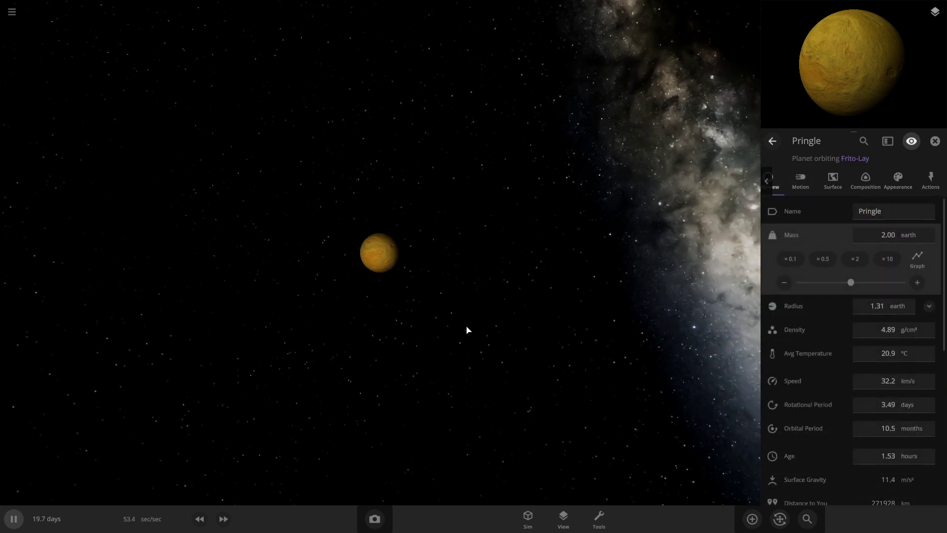
Step: Add a random moon orbiting Pringle at about 214,000 km and name it BBQ
click(752, 519)
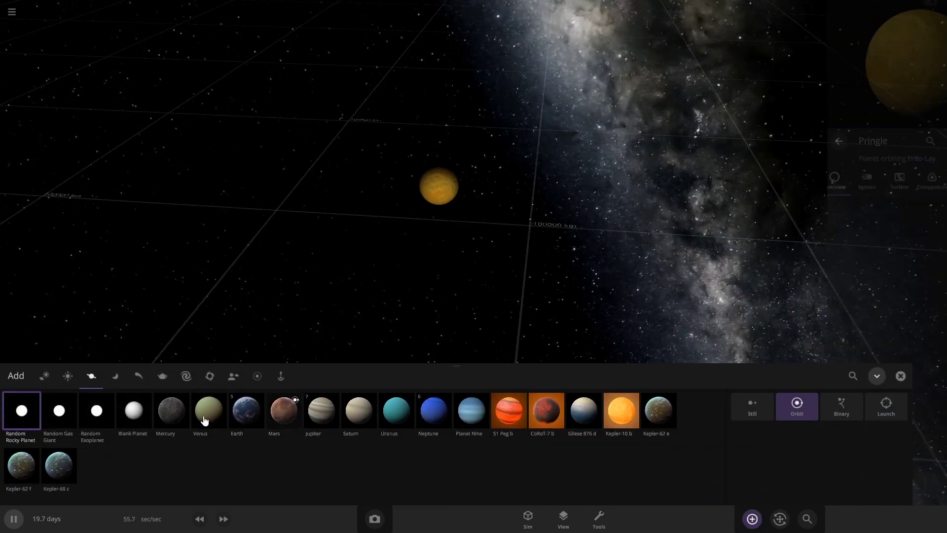
click(115, 383)
click(22, 410)
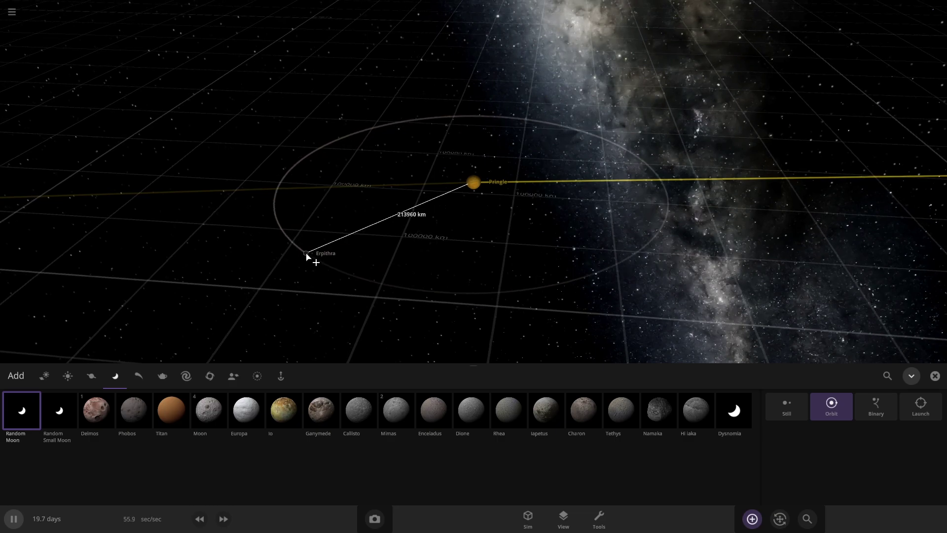
click(299, 322)
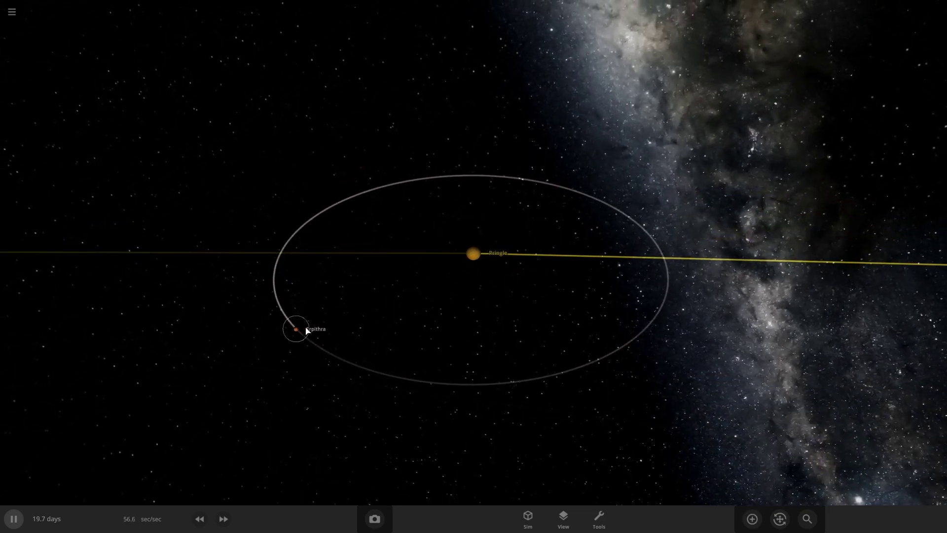
click(306, 330)
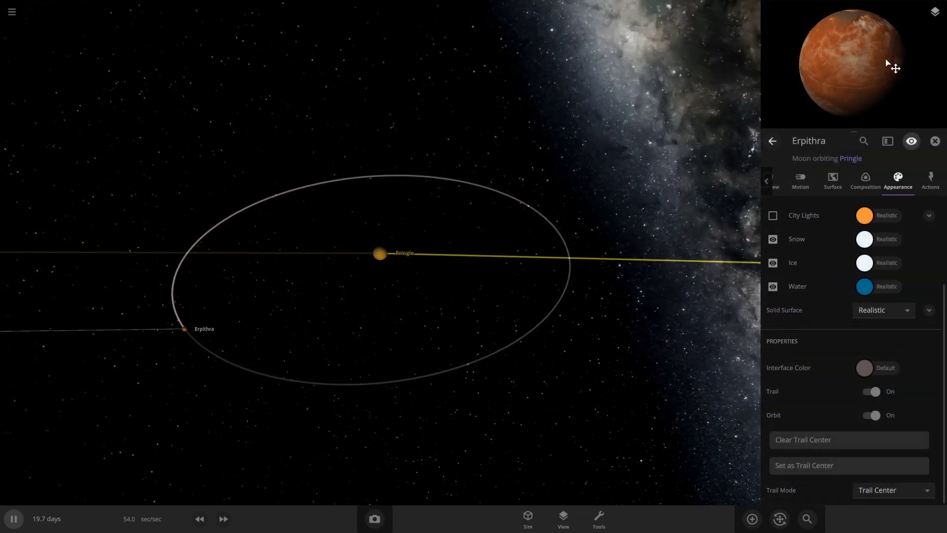
click(777, 182)
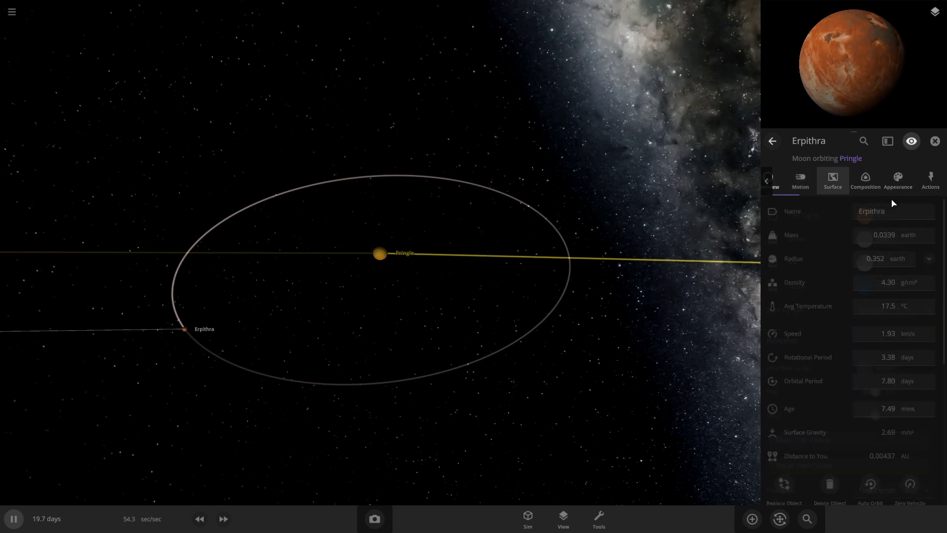
click(844, 208)
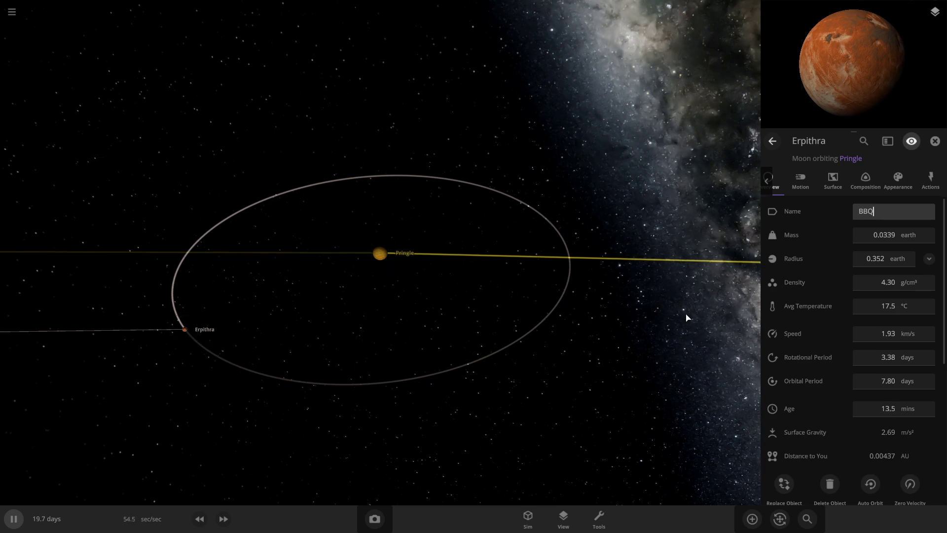
text(BBQ)
Step: Give the BBQ moon a custom dark reddish-brown interface colour
click(898, 180)
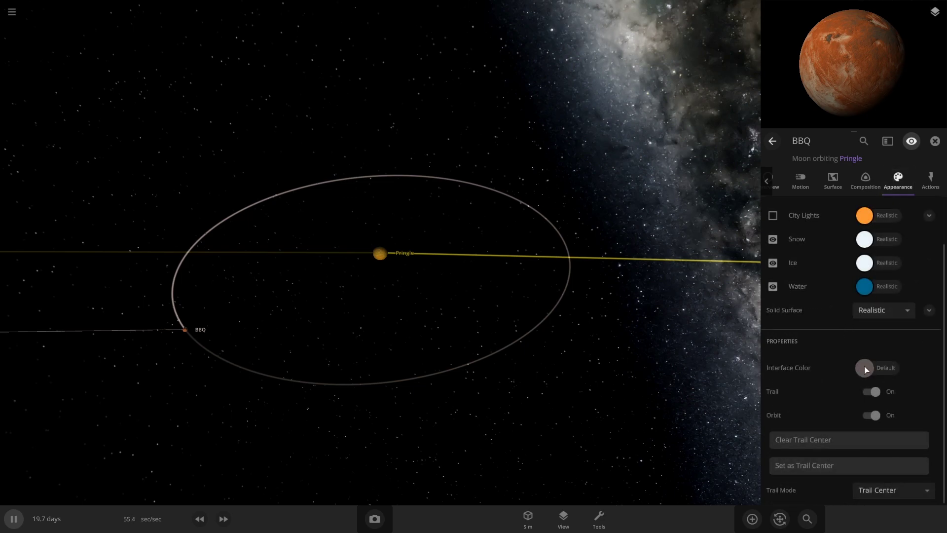
click(865, 368)
click(795, 387)
drag(796, 383, 803, 414)
click(532, 387)
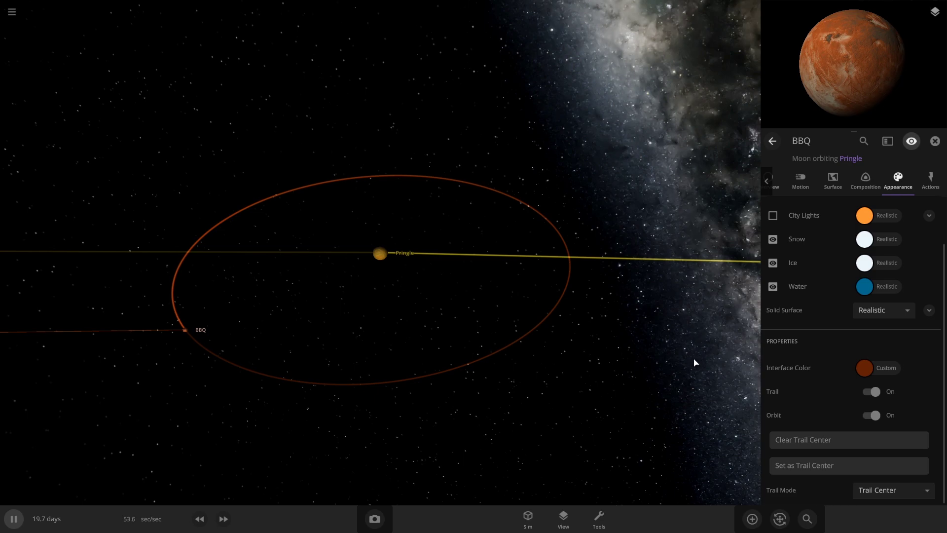
Step: Recolour BBQ's solid surface with black for High and dark brown for Low, and focus on the moon to check it
click(928, 309)
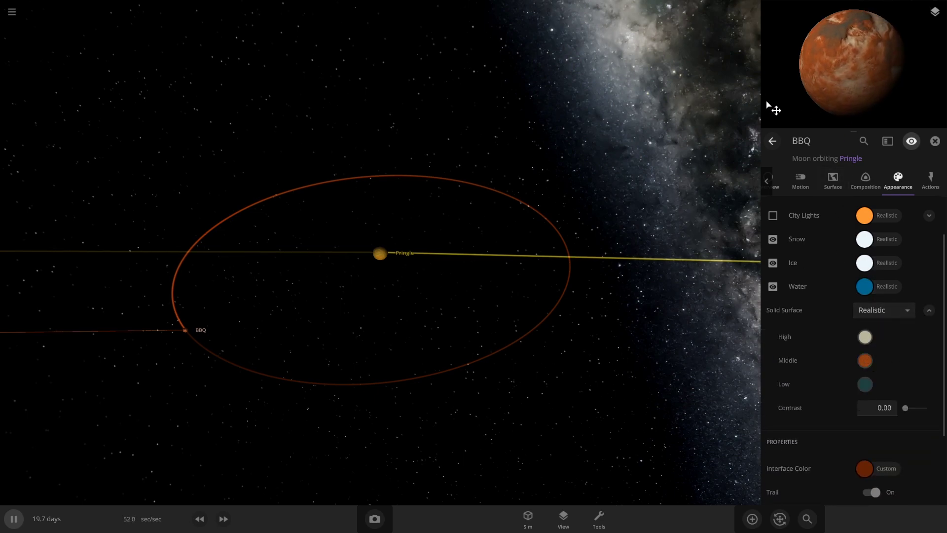
click(865, 385)
drag(822, 425, 827, 390)
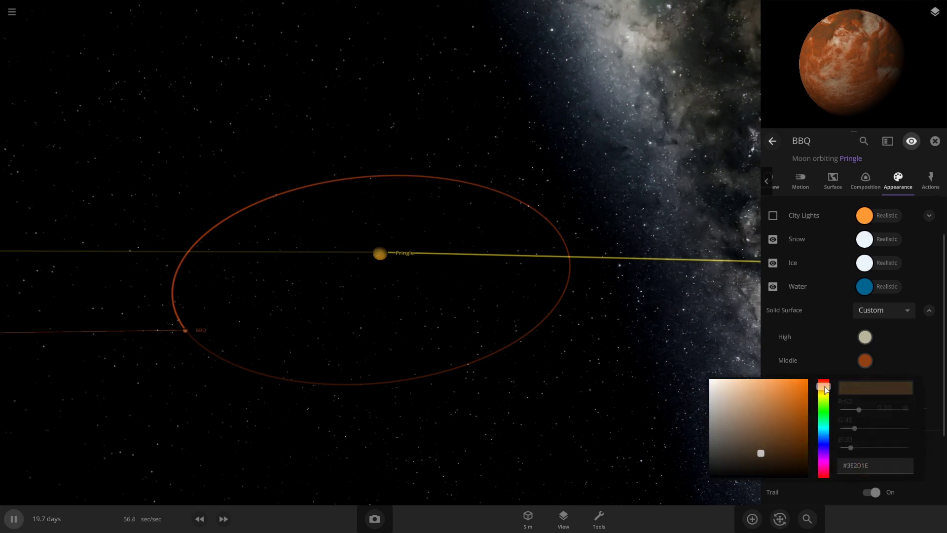
click(705, 332)
click(865, 335)
drag(822, 342, 778, 389)
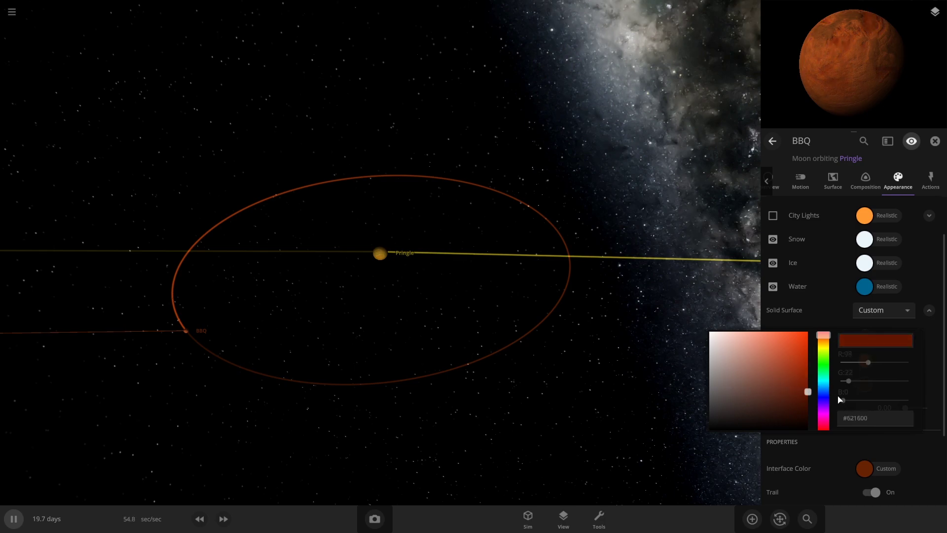
click(854, 419)
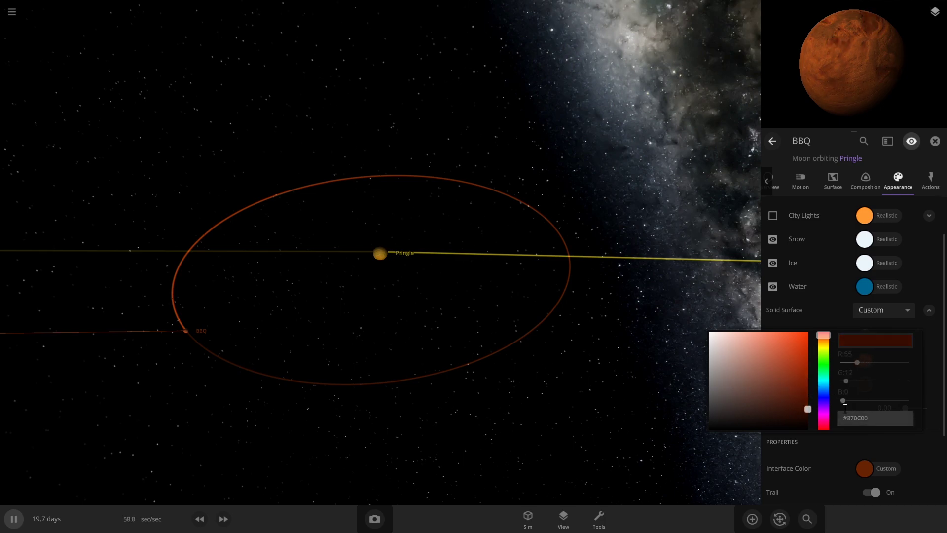
click(597, 379)
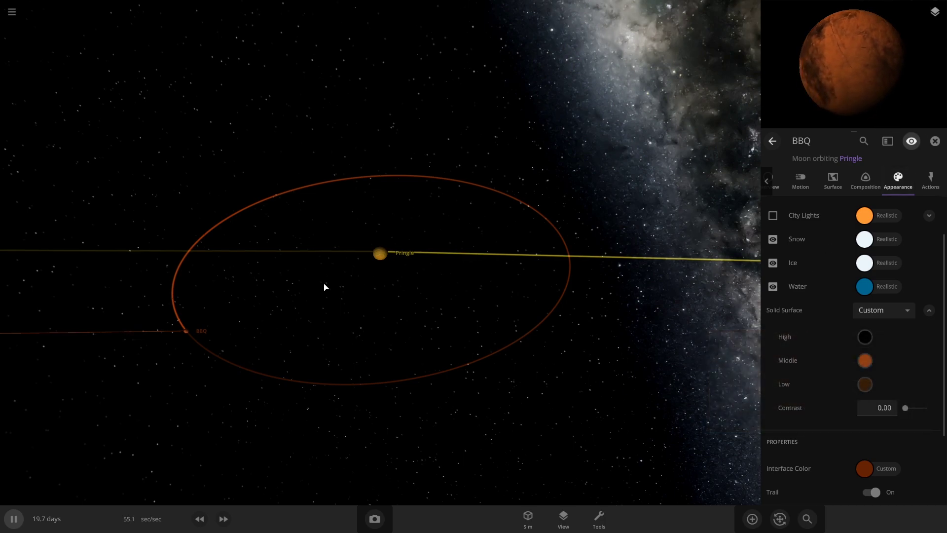
double_click(201, 333)
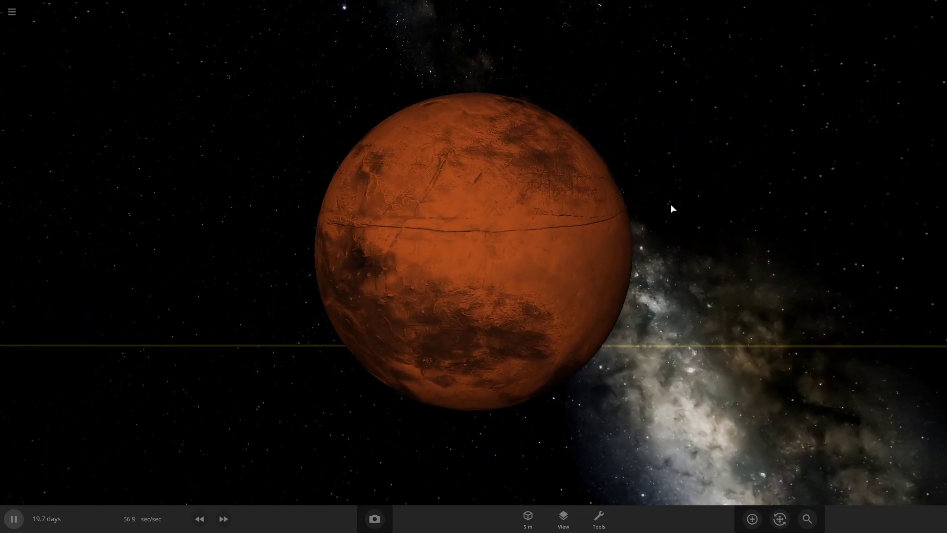
click(519, 257)
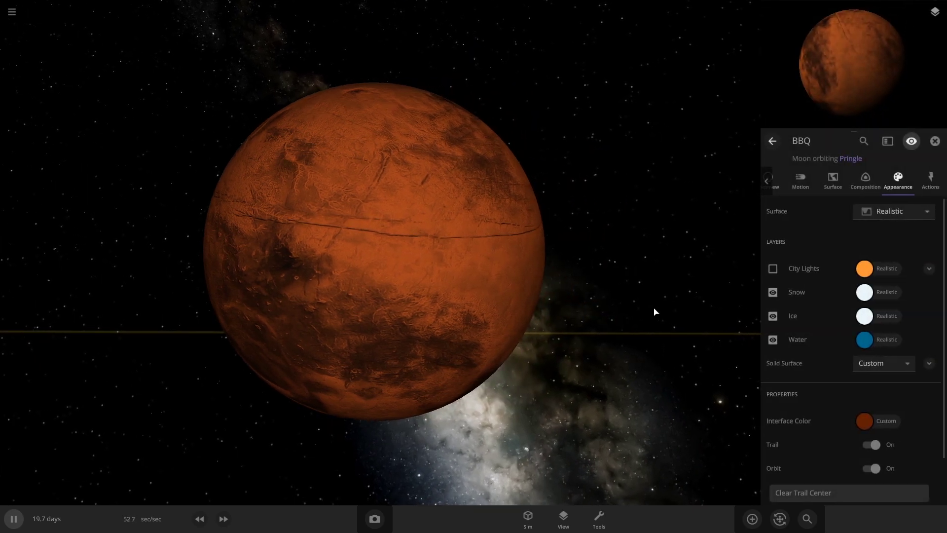
Step: Add a second random moon on a steeply tilted orbit around Pringle and name it Sour Cream & Onion
scroll(653, 291, down, 10)
click(752, 518)
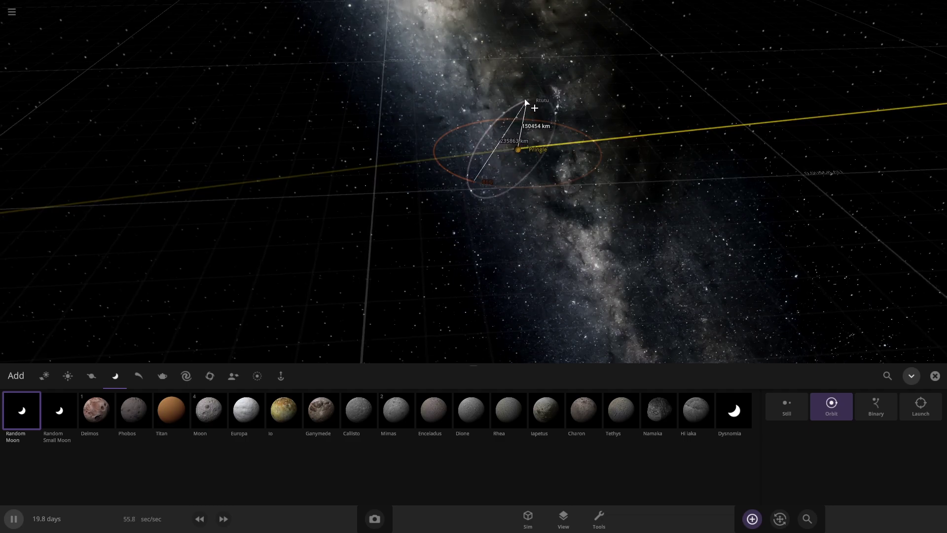
click(510, 47)
drag(510, 46, 552, 141)
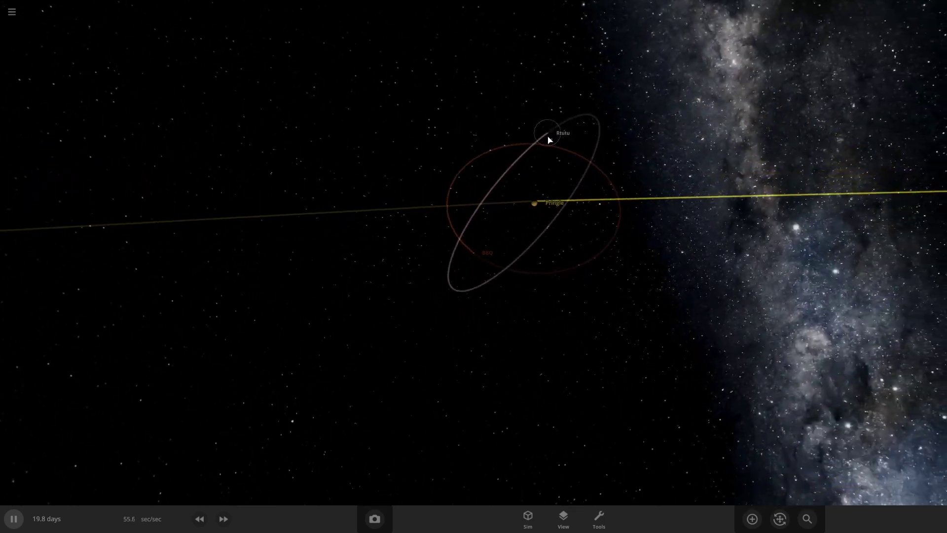
click(551, 141)
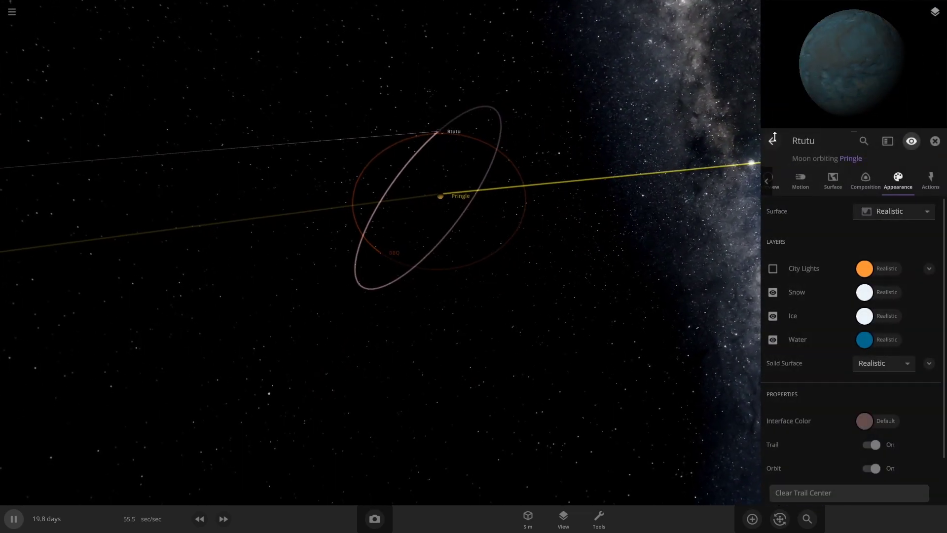
click(778, 187)
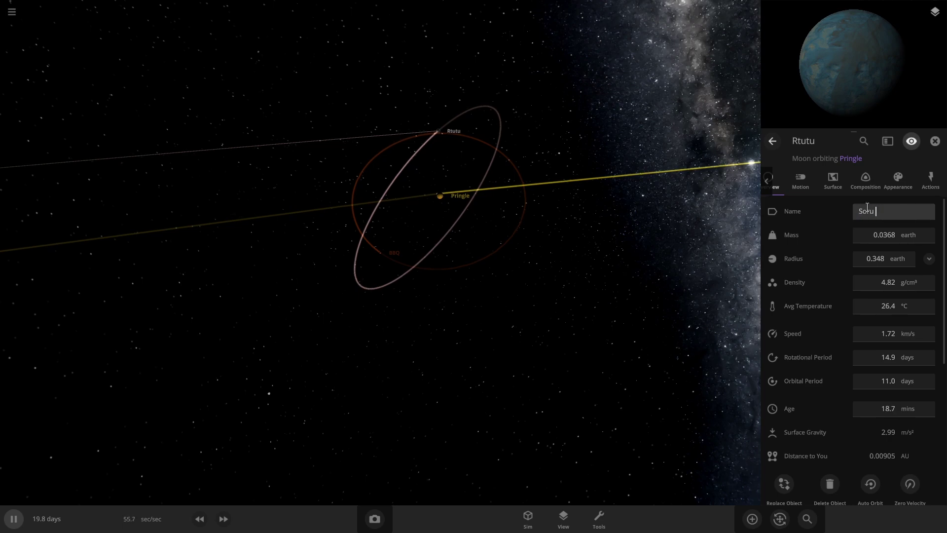
text(Sour Cream & Onion)
key(Return)
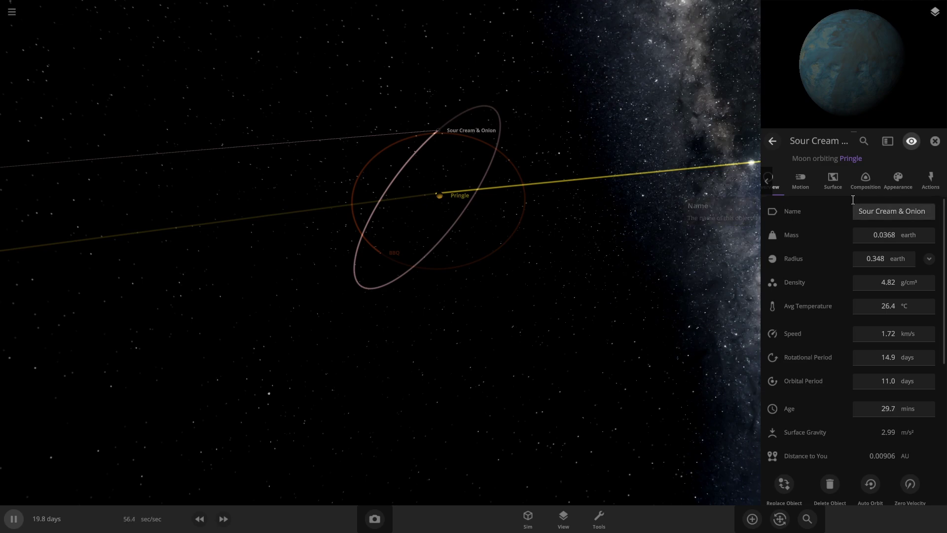
Step: Give the Sour Cream & Onion moon a custom green interface colour and focus on it
click(898, 181)
drag(542, 222, 491, 184)
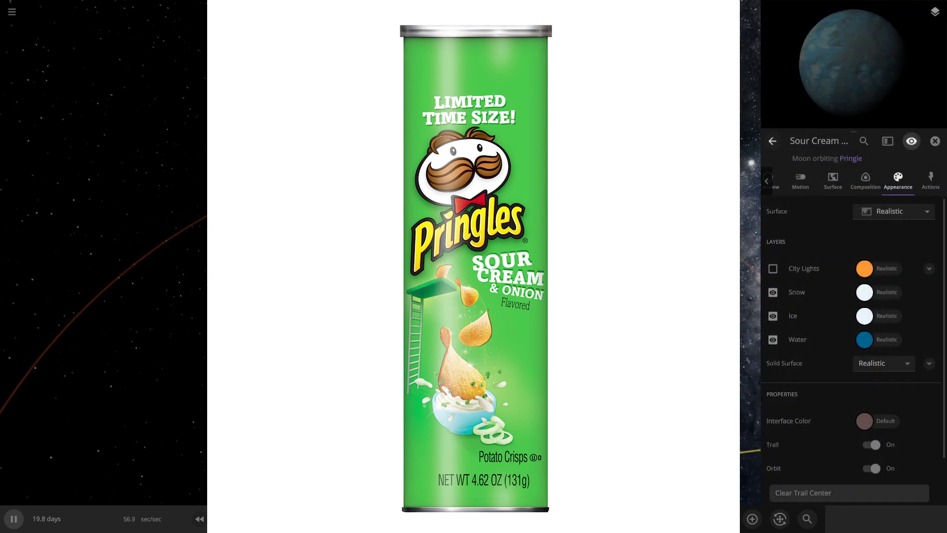
click(864, 421)
drag(823, 416, 820, 428)
click(799, 433)
click(553, 355)
scroll(554, 355, down, 10)
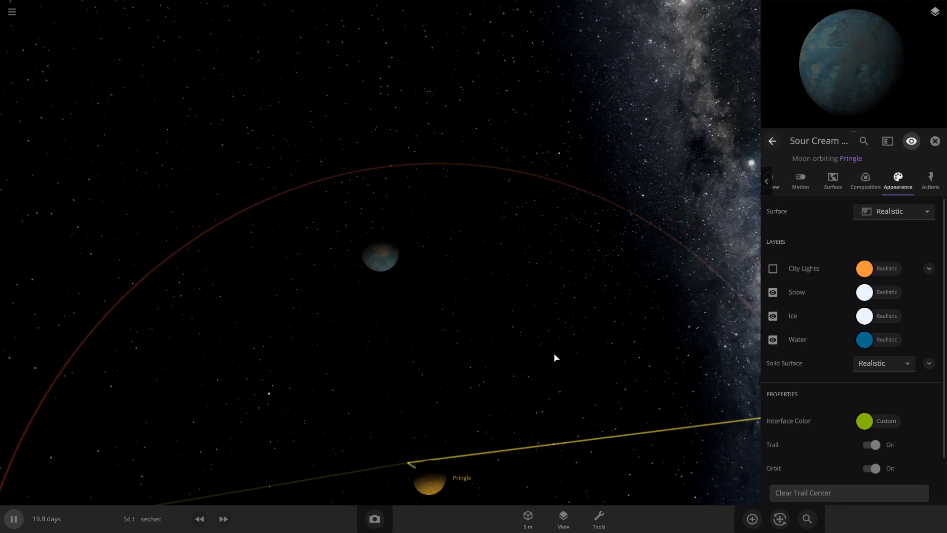
scroll(619, 385, up, 10)
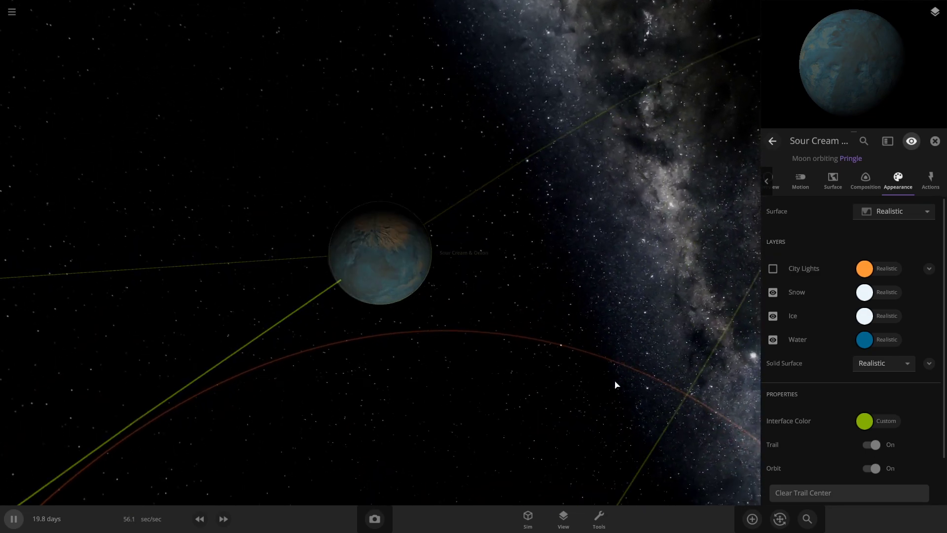
Step: Recolour Sour Cream & Onion's solid surface with light yellow-green for High and dark yellow for Middle
scroll(837, 421, down, 2)
click(929, 310)
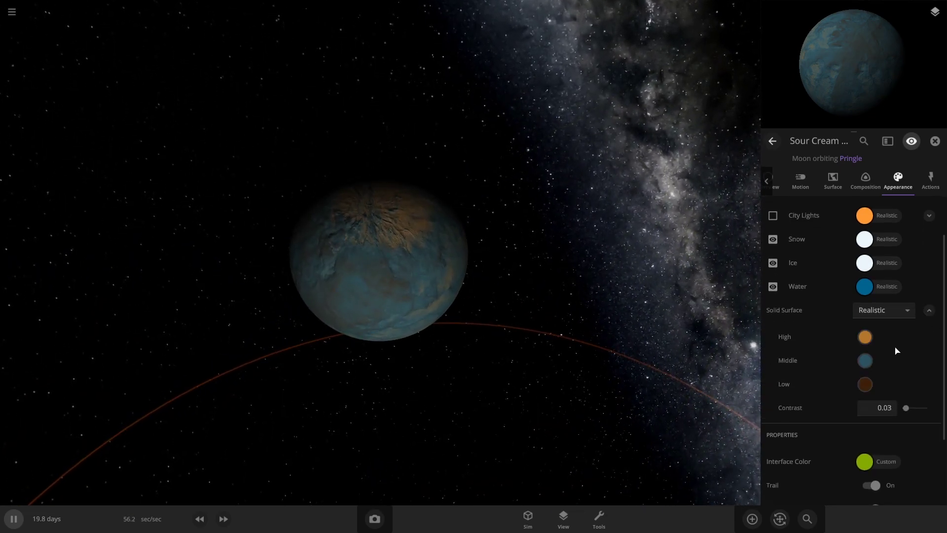
click(864, 334)
drag(823, 358, 830, 368)
click(802, 397)
Step: Set Sour Cream & Onion's Low solid-surface colour to bright green and inspect the moon up close
click(864, 384)
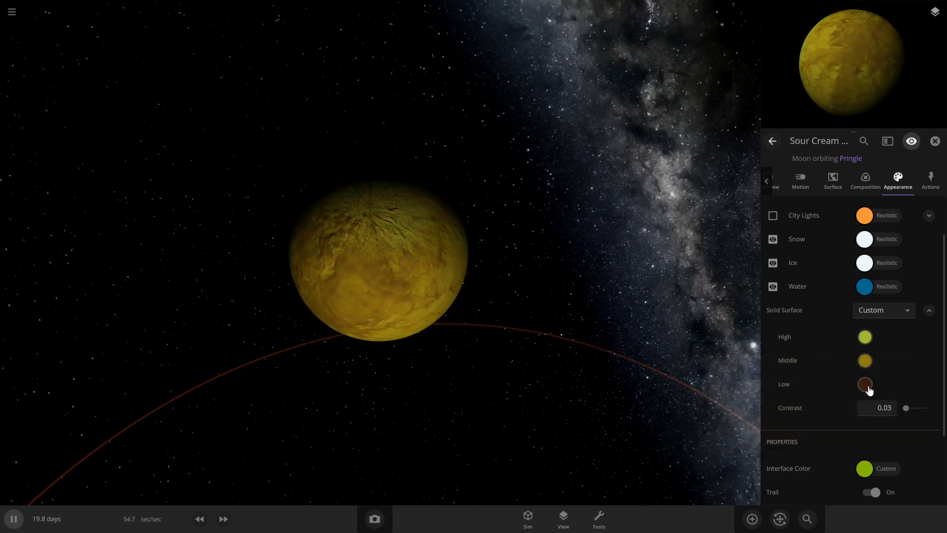
click(865, 385)
click(819, 392)
click(799, 393)
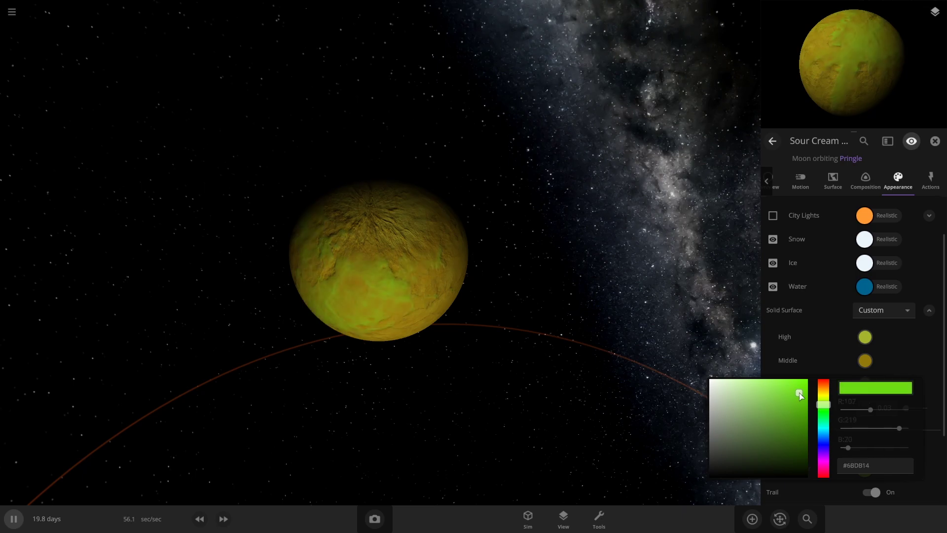
drag(541, 380, 452, 308)
scroll(465, 313, up, 5)
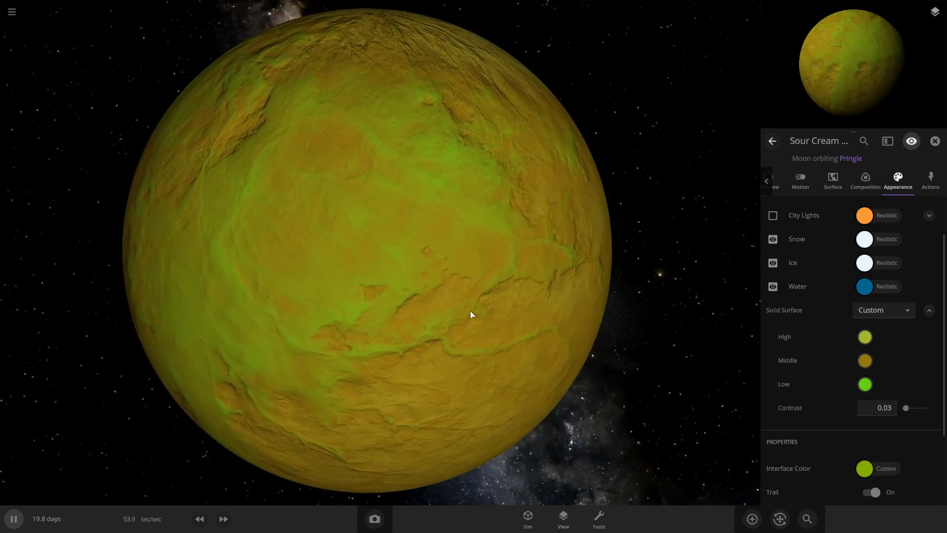
scroll(514, 319, down, 1)
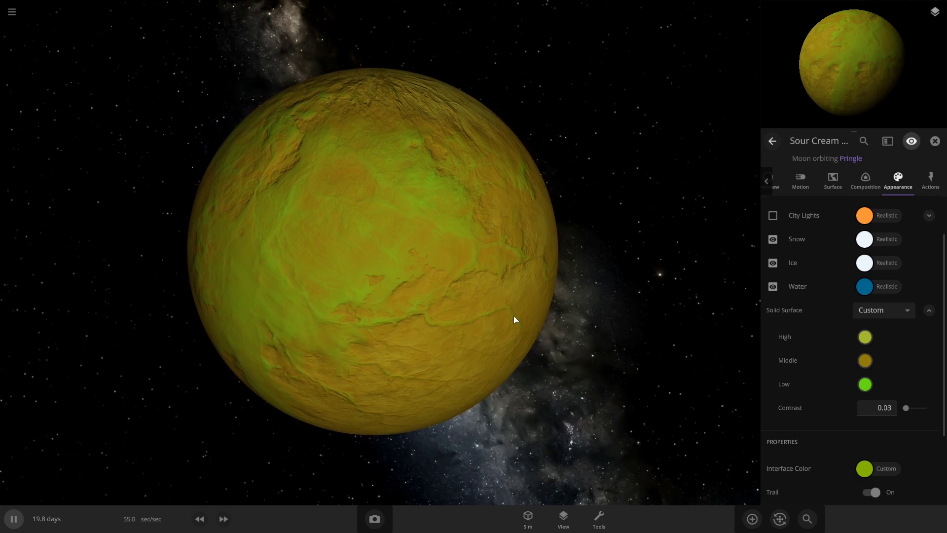
Step: Add a third random moon around Pringle on a wide orbit outside BBQ and Sour Cream & Onion
click(752, 518)
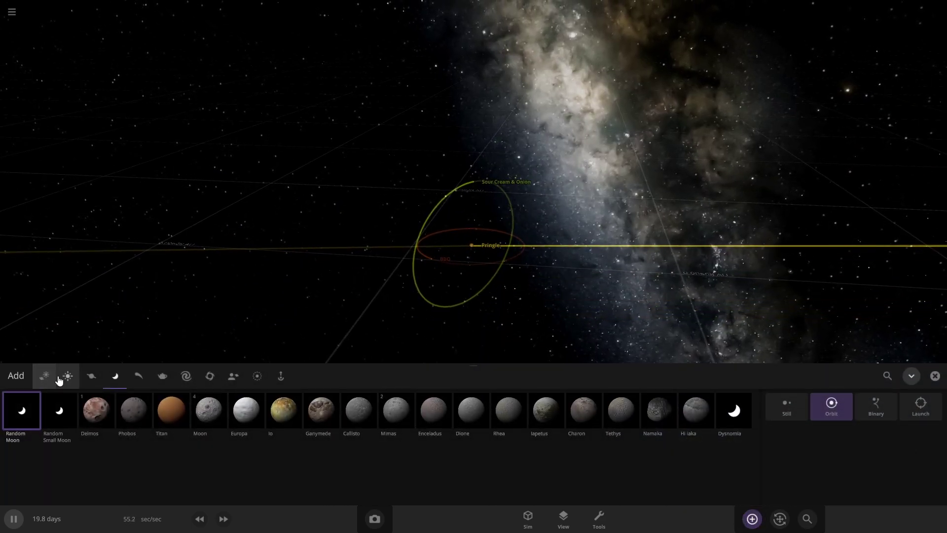
click(59, 380)
click(114, 377)
click(21, 409)
drag(473, 301, 397, 317)
drag(743, 295, 594, 380)
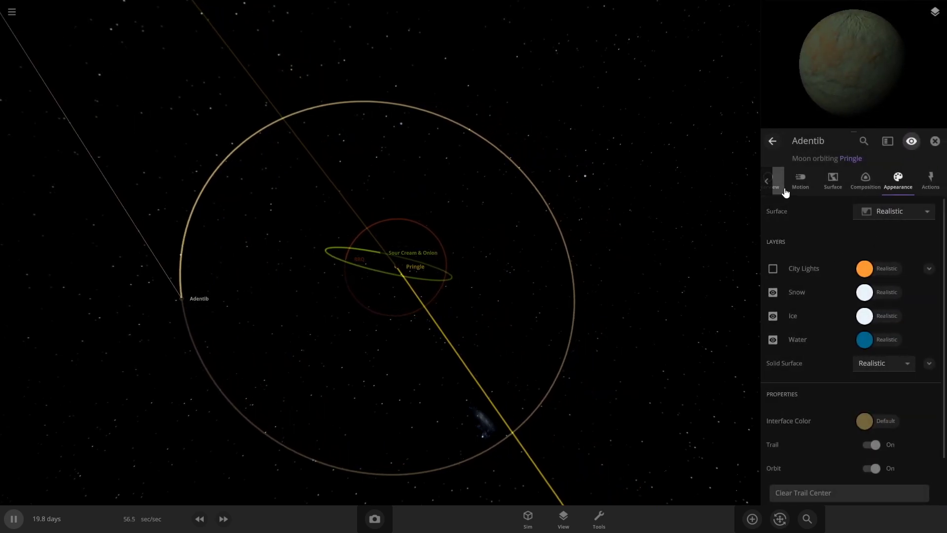
Step: Set the outermost moon's mass to 2 moon masses and rename it PIZZA
click(777, 180)
click(907, 235)
click(924, 270)
click(874, 240)
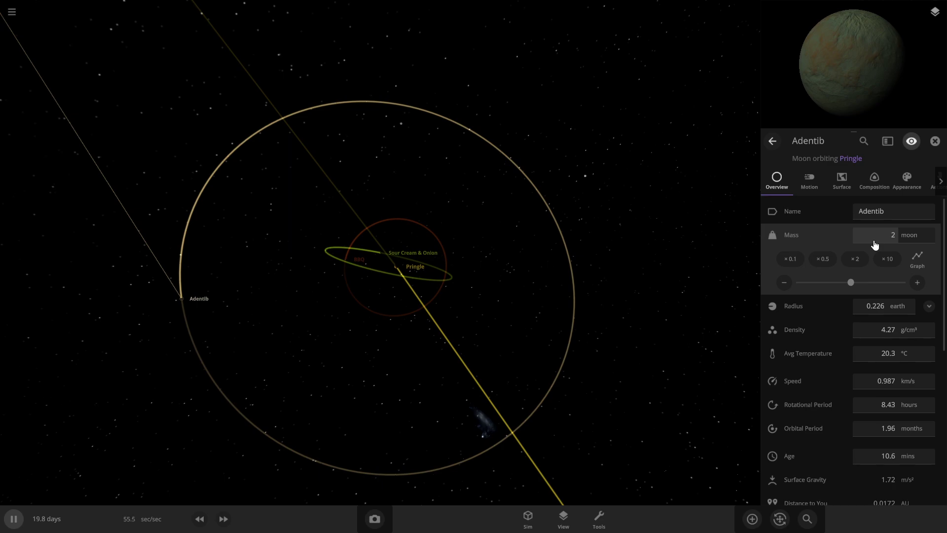
key(Return)
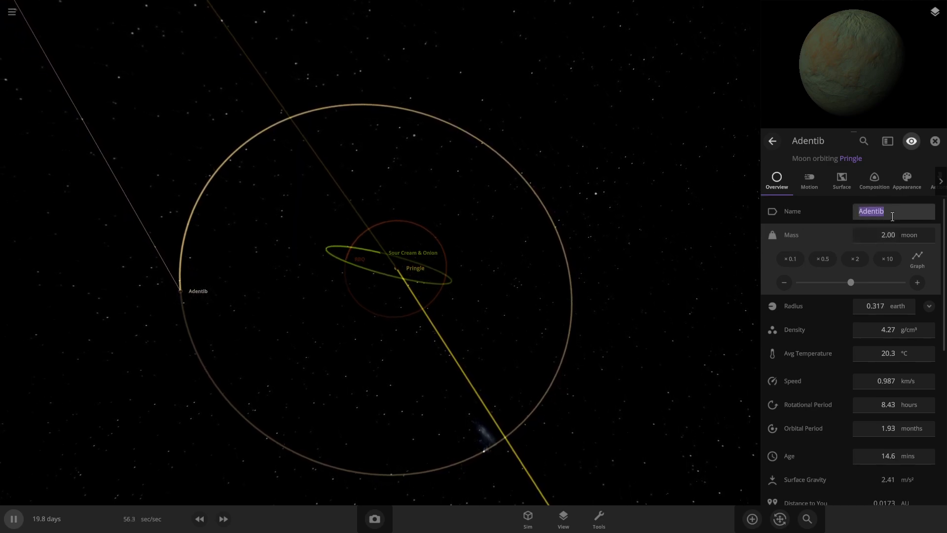
key(Return)
click(296, 302)
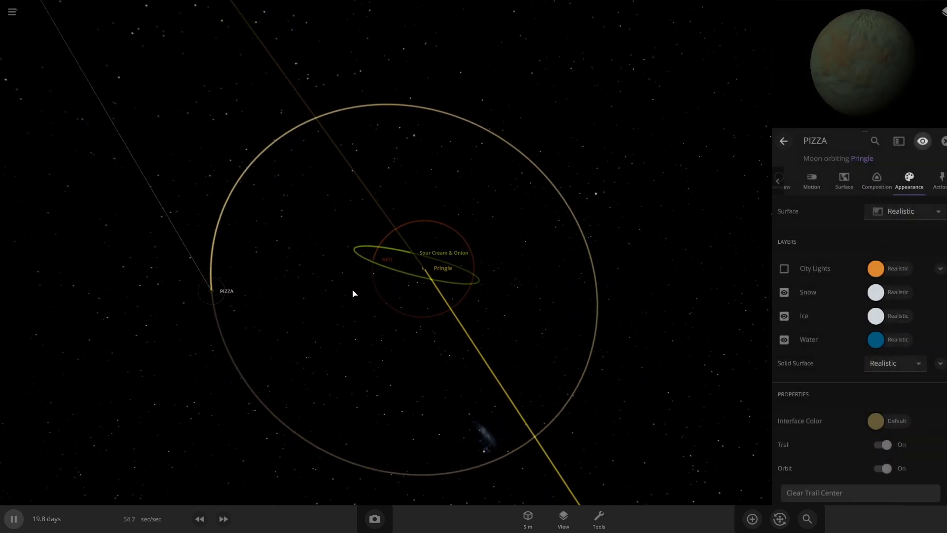
Step: Focus on the PIZZA moon and recolour its solid surface with golden yellow for High and dark red for Low
click(833, 181)
drag(359, 303, 531, 229)
scroll(715, 191, up, 10)
click(557, 238)
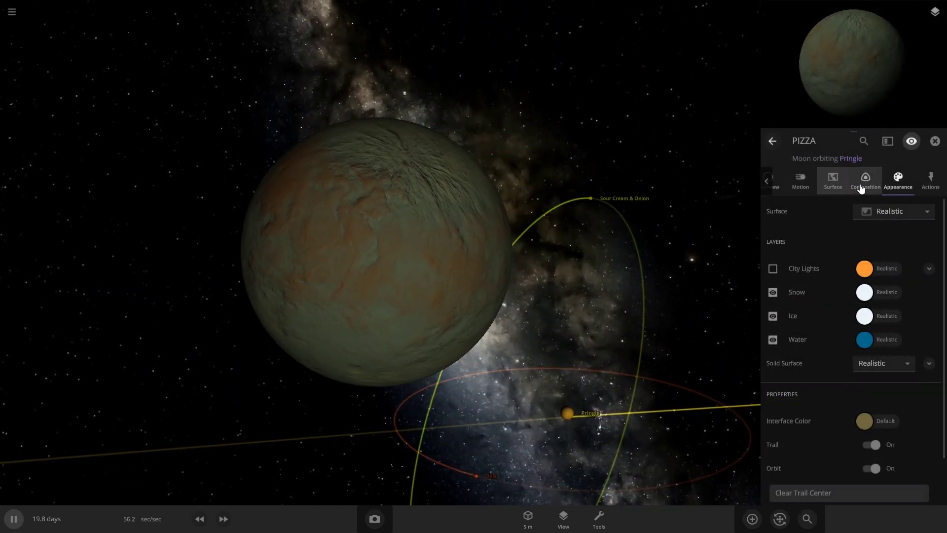
click(864, 182)
click(833, 182)
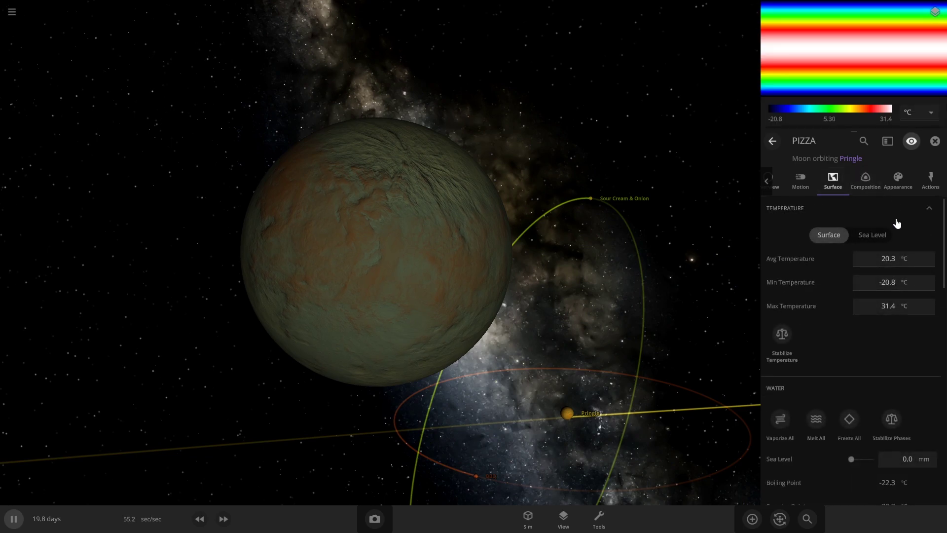
click(898, 181)
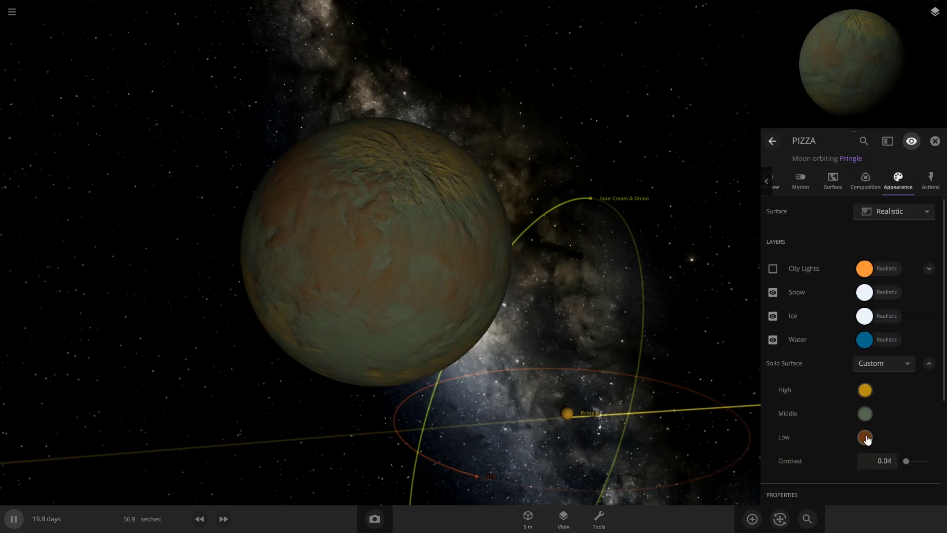
click(866, 436)
click(823, 407)
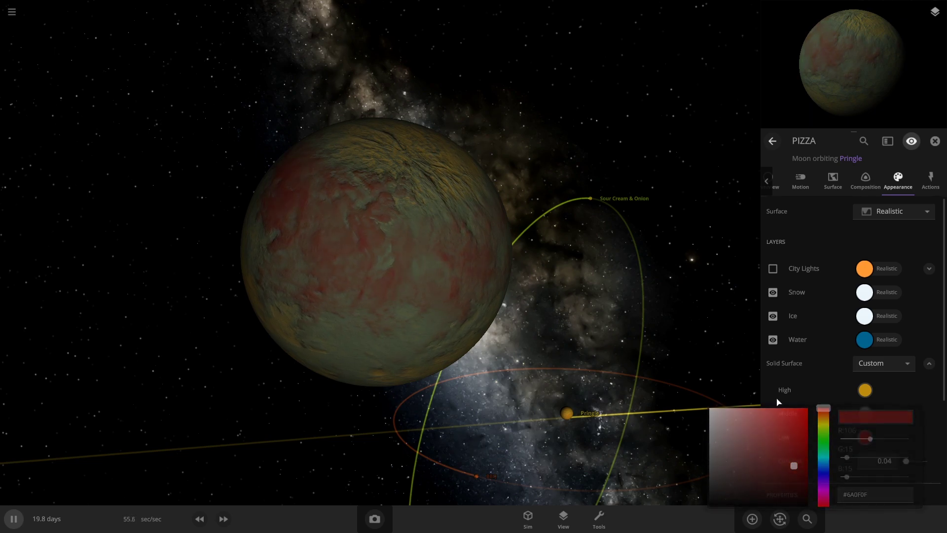
Step: Set PIZZA's Middle surface colour to mustard yellow and its surface contrast to 0.13, viewing the moon from several sides
click(865, 413)
click(823, 429)
mouse_move(822, 427)
mouse_down()
mouse_move(823, 408)
mouse_move(828, 428)
mouse_move(793, 438)
mouse_up()
click(798, 448)
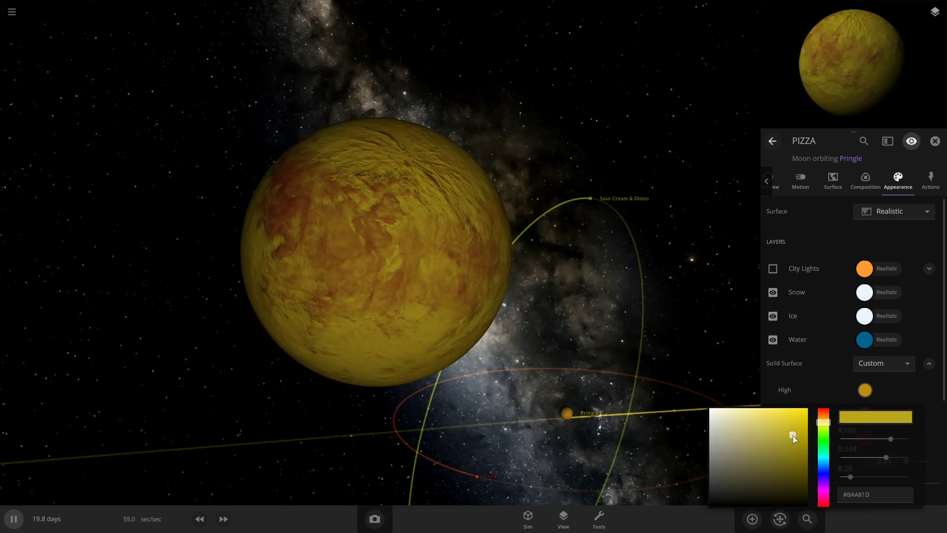
click(827, 421)
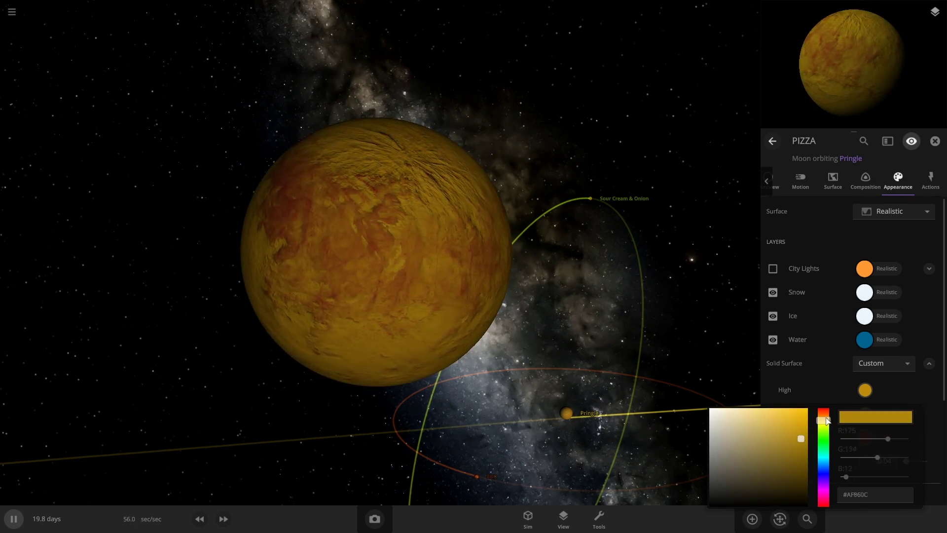
click(666, 366)
drag(910, 464, 909, 469)
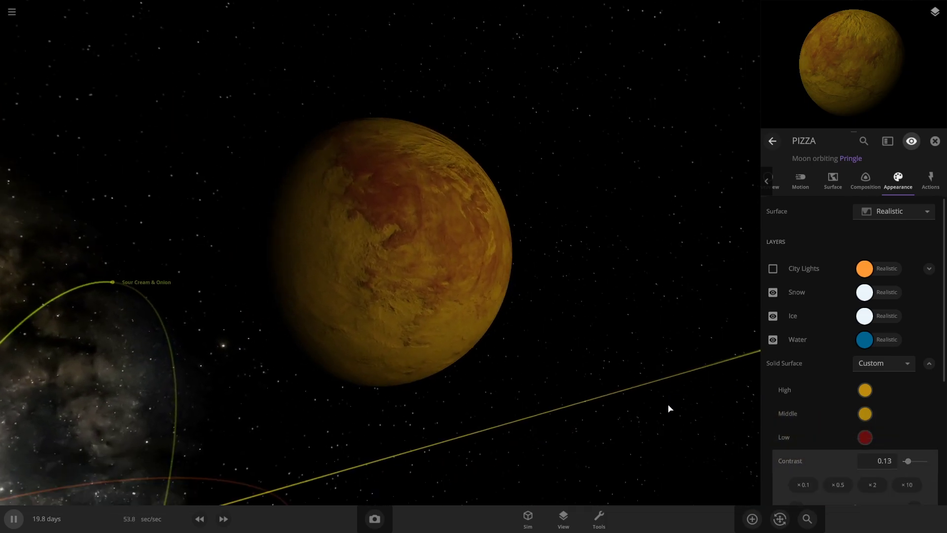
drag(670, 409, 786, 213)
Step: Add a random gas giant orbiting Frito-Lay just outside Pringle's orbit
click(777, 187)
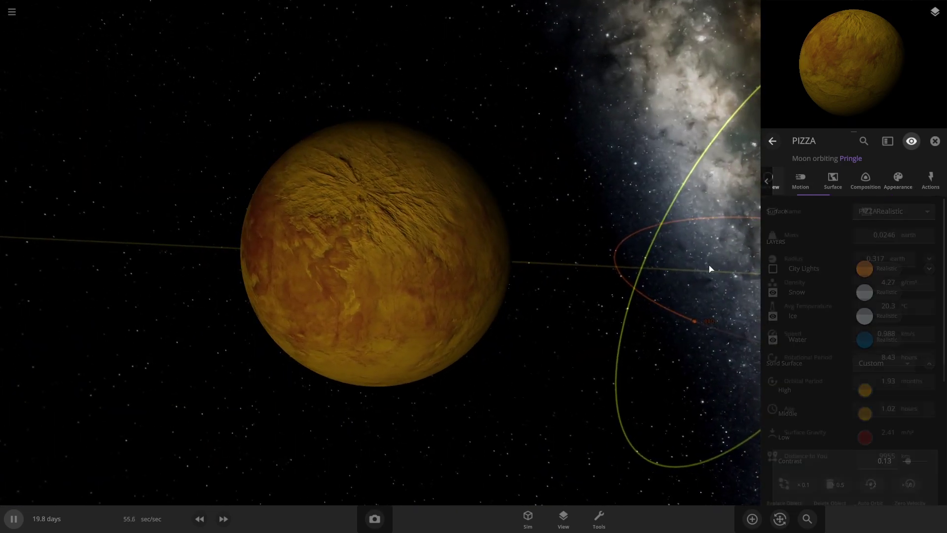
scroll(588, 313, down, 5)
drag(589, 321, 358, 291)
scroll(358, 292, down, 5)
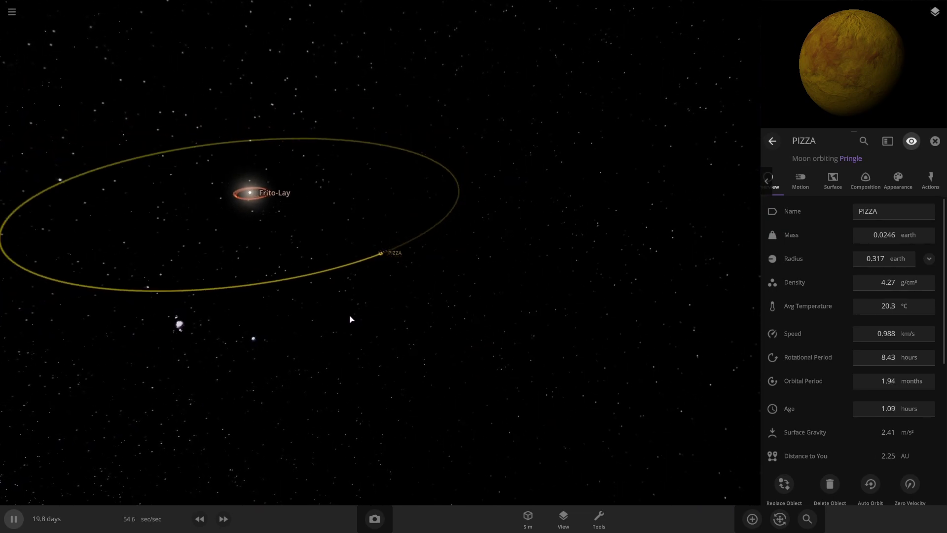
click(750, 521)
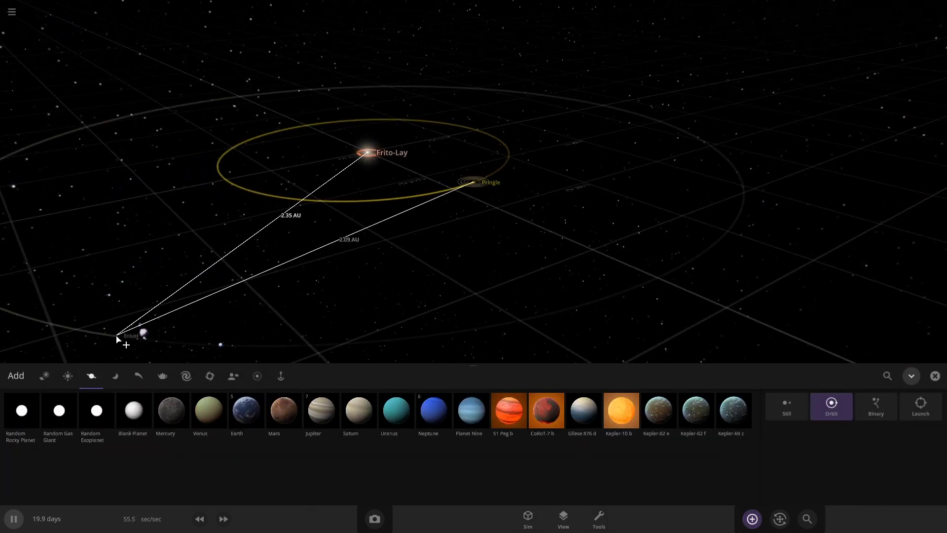
click(58, 412)
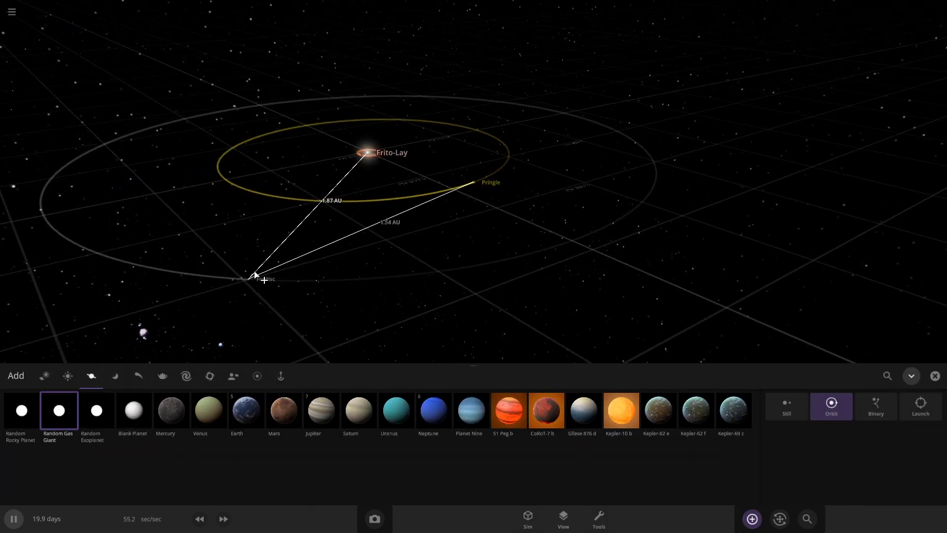
click(294, 253)
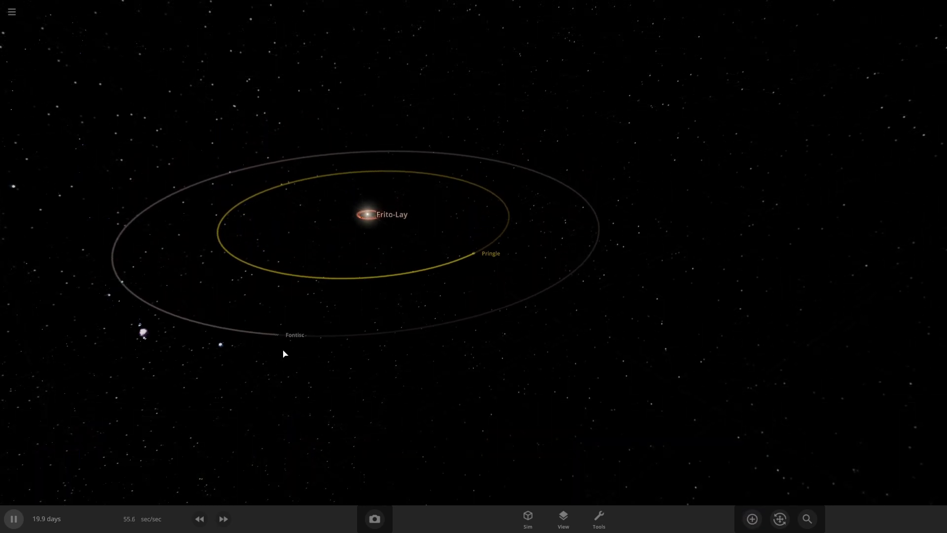
Step: Rename the new gas giant Lay's and focus on it
click(282, 341)
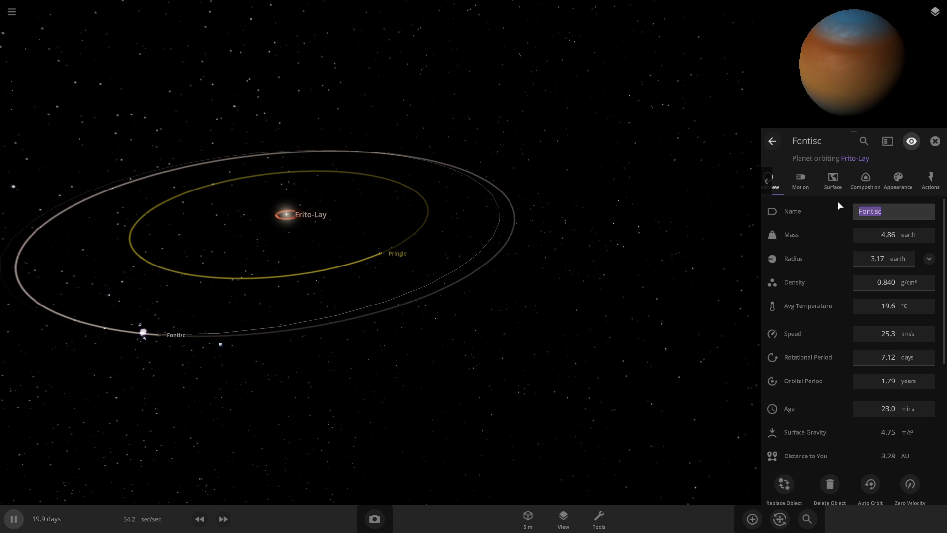
click(161, 341)
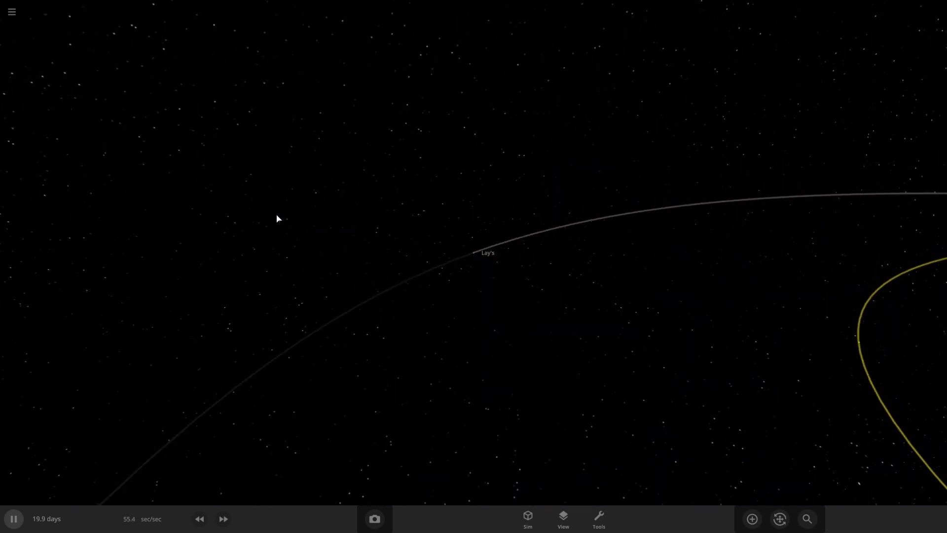
scroll(475, 263, up, 5)
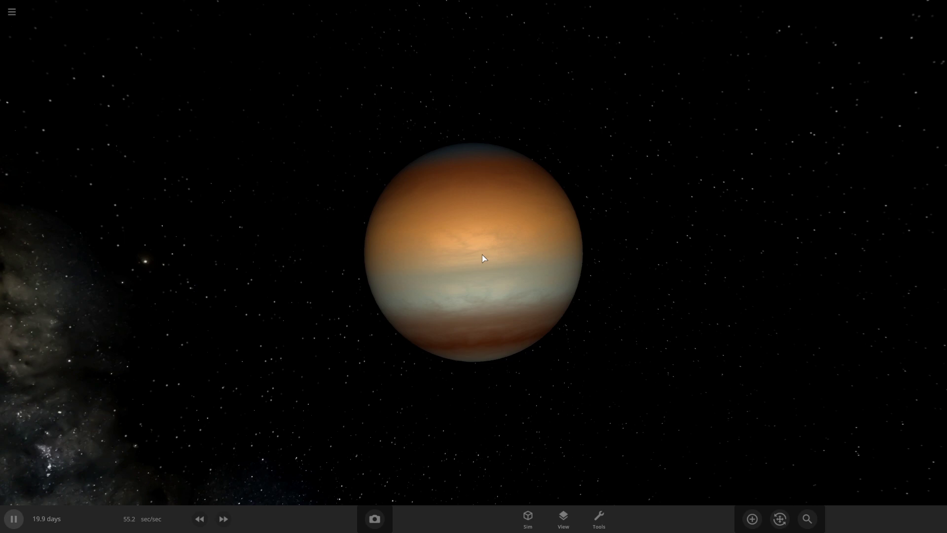
Step: Customise Lay's bands, making the first bright yellow and the second dark yellow
click(482, 257)
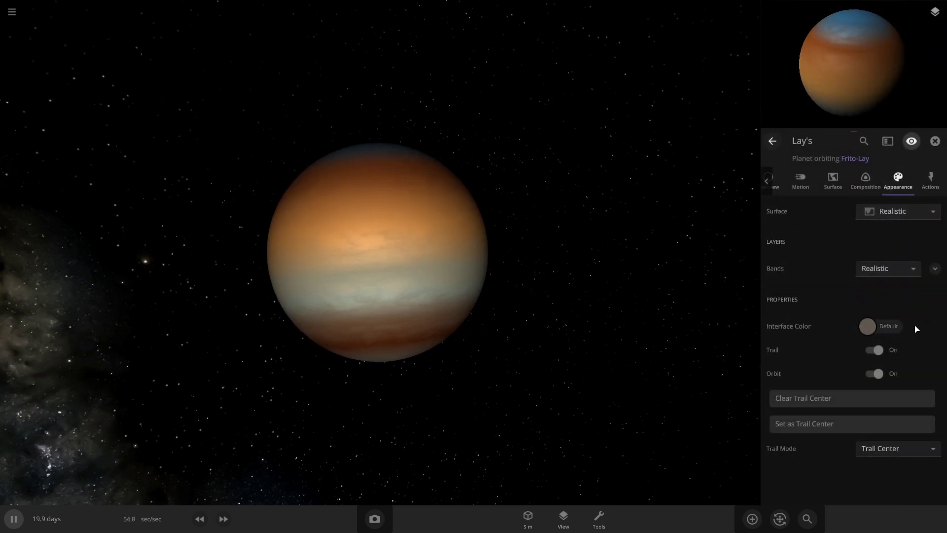
click(935, 268)
click(862, 318)
drag(823, 378, 825, 333)
click(802, 338)
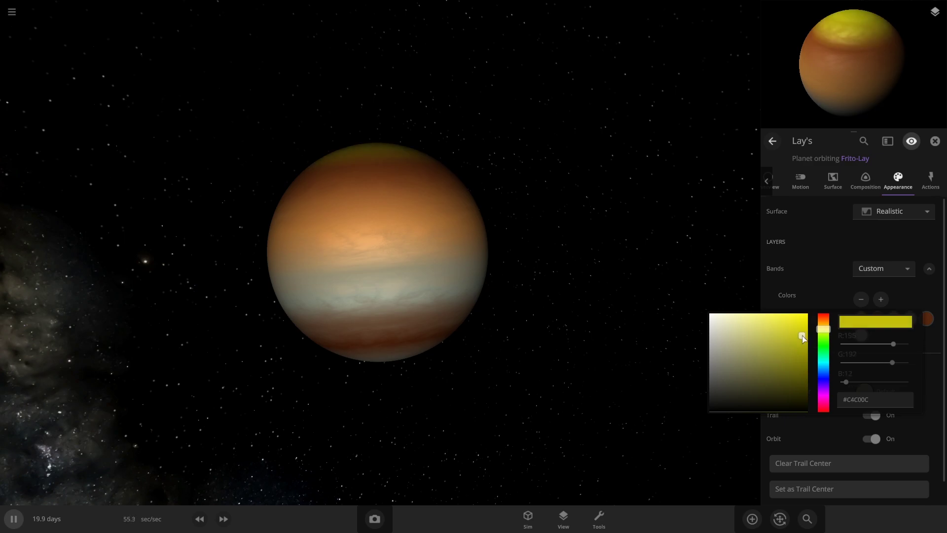
click(714, 263)
click(882, 318)
drag(824, 320, 823, 328)
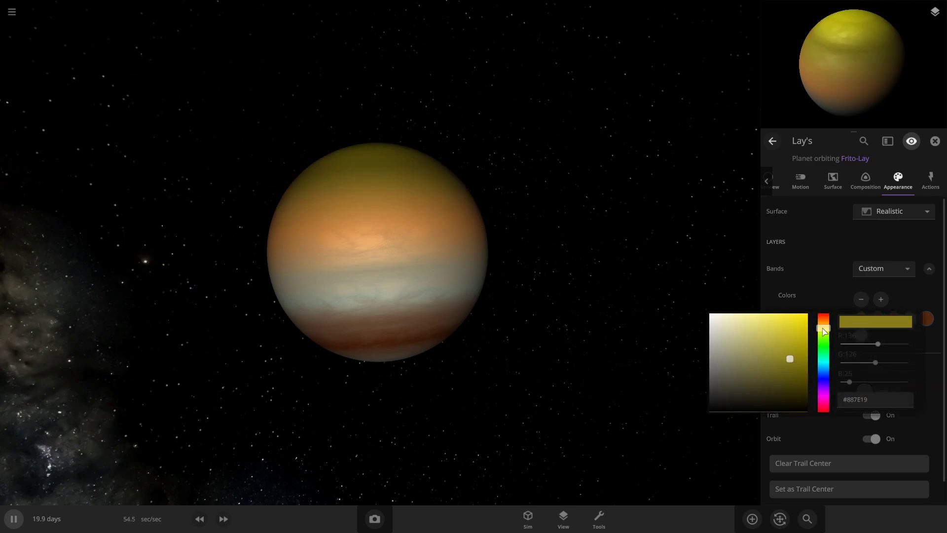
click(722, 277)
Step: Recolour Lay's four remaining bands in golden yellow, bright yellow, dark gold and lime yellow
click(895, 319)
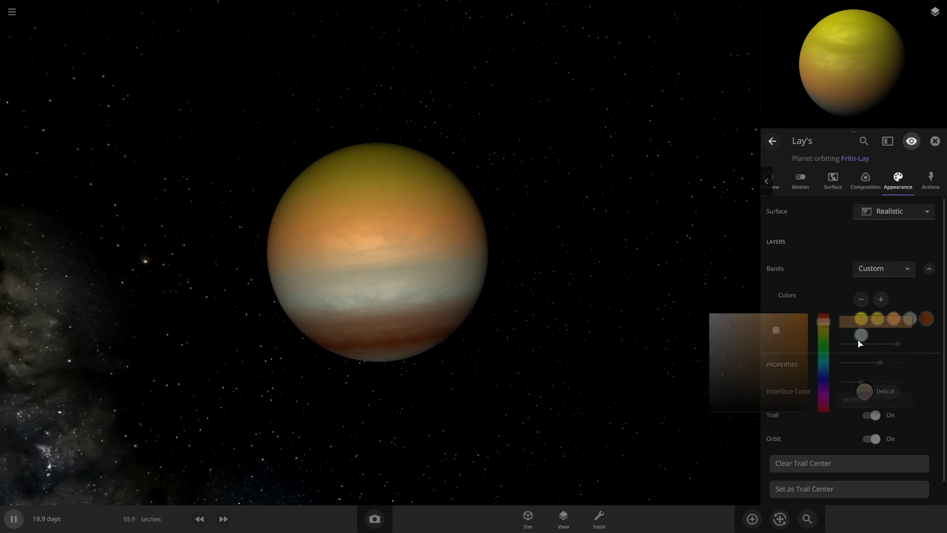
click(824, 333)
click(878, 319)
drag(823, 345, 824, 326)
drag(691, 385, 508, 365)
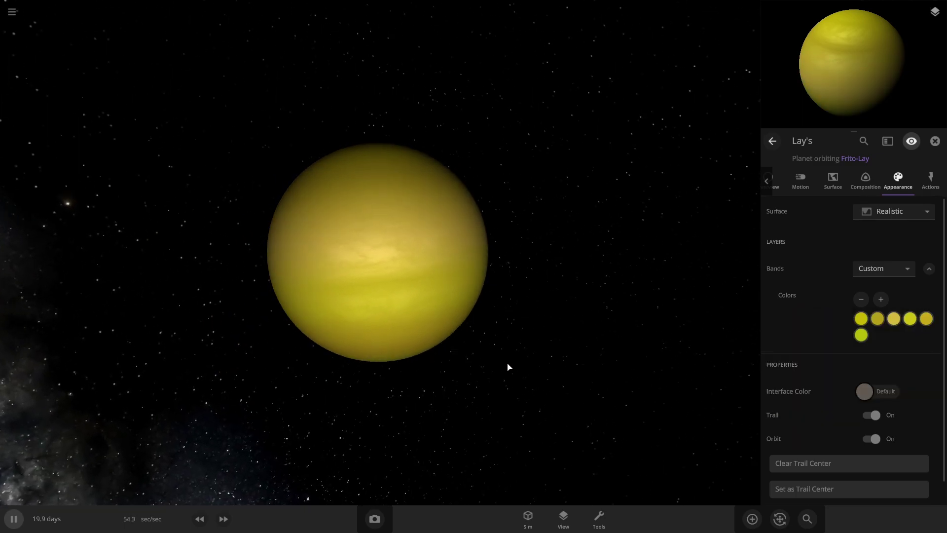
Step: Add nine more colour bands to Lay's and colour them in varied yellows, golds and yellow-greens
click(882, 299)
click(885, 298)
click(885, 298)
click(885, 299)
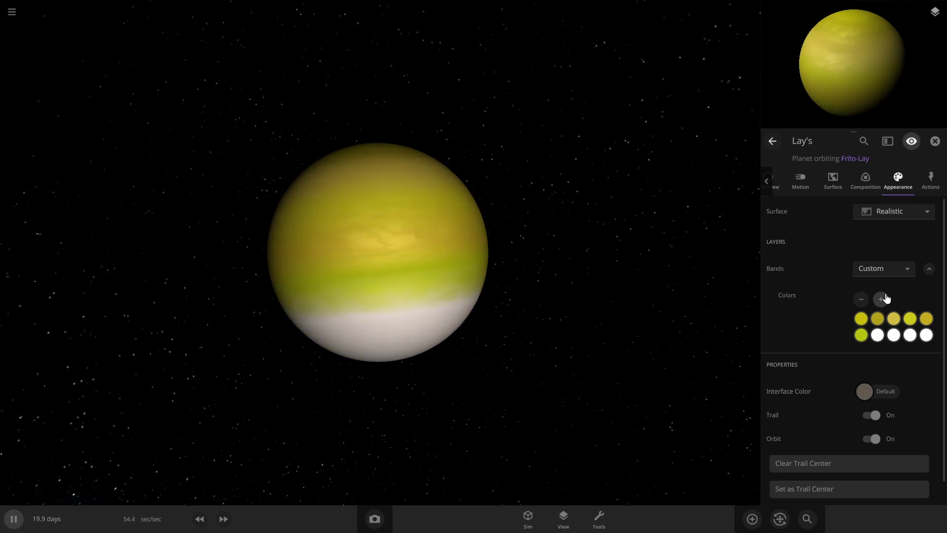
click(885, 298)
click(885, 298)
click(885, 298)
click(884, 298)
click(884, 299)
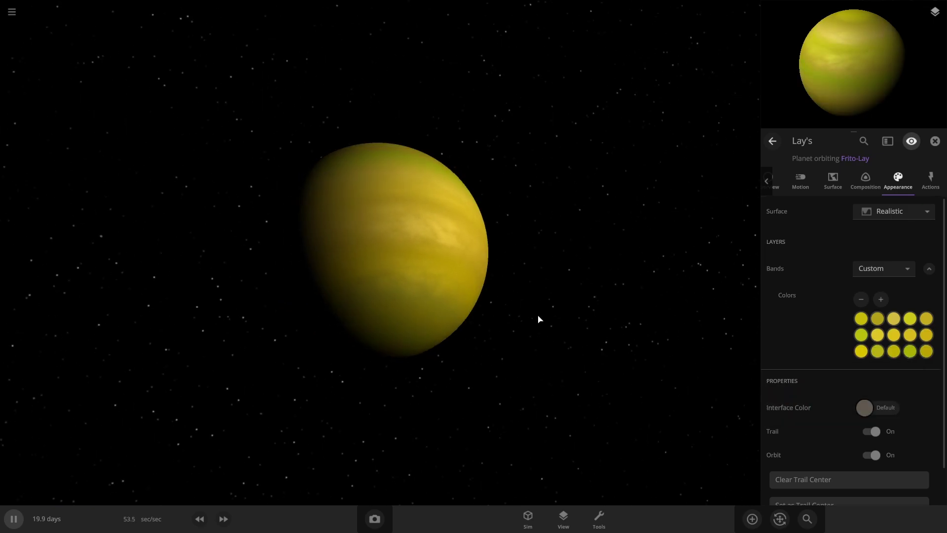
Step: Change the sixth band of Lay's from yellow-green to vivid green
drag(487, 398, 694, 320)
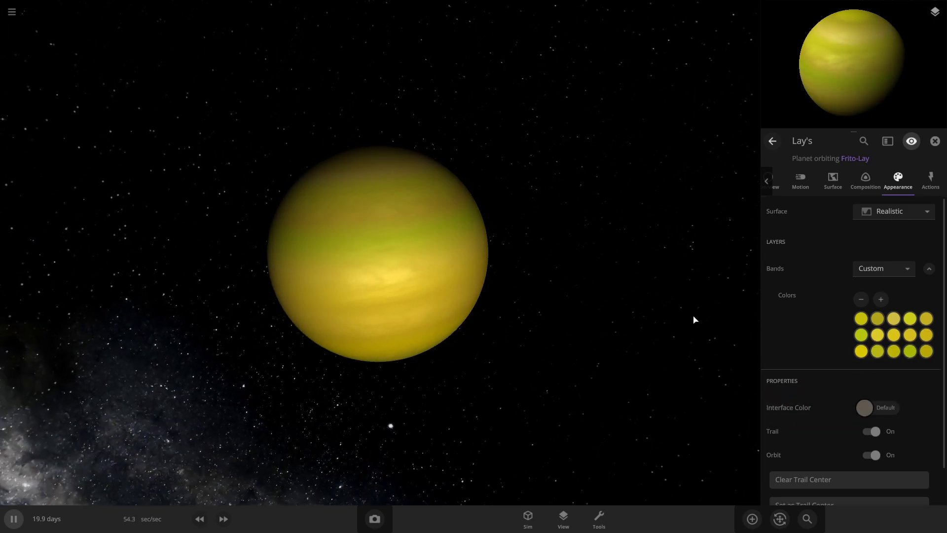
click(861, 336)
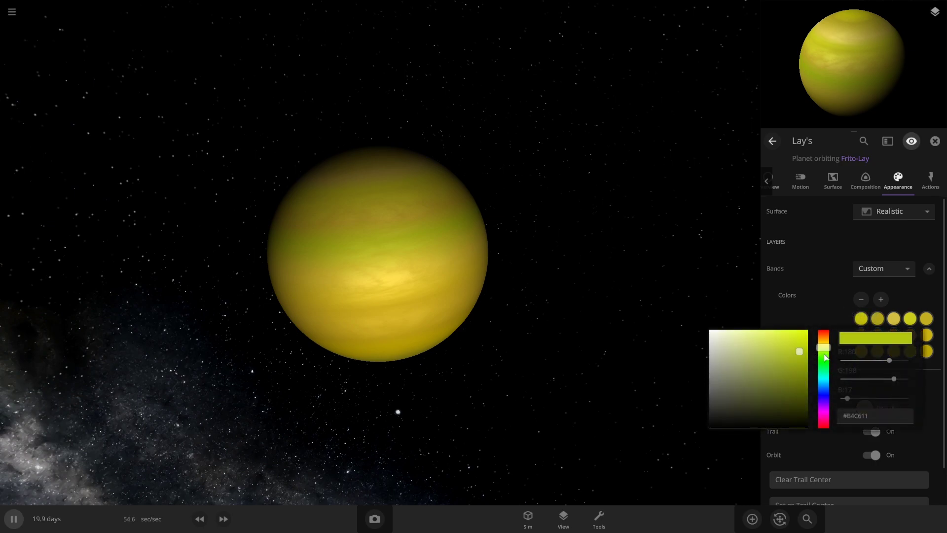
click(822, 359)
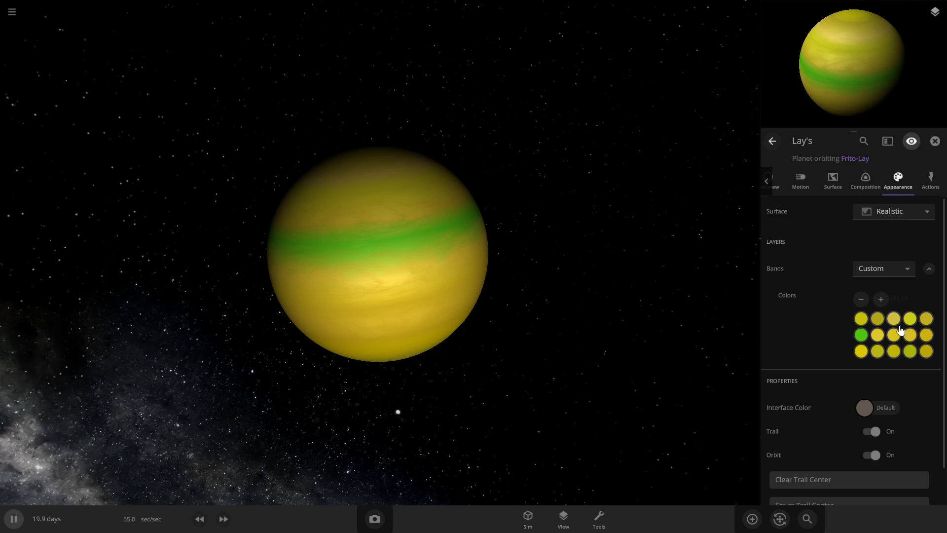
Step: Recolour Lay's second band dark brown and its fourth band turquoise
click(878, 319)
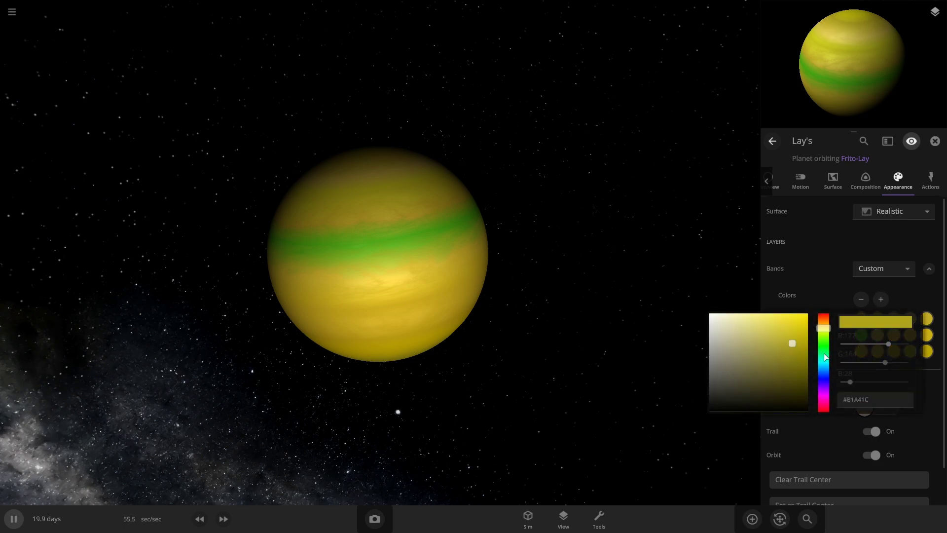
drag(826, 329, 819, 374)
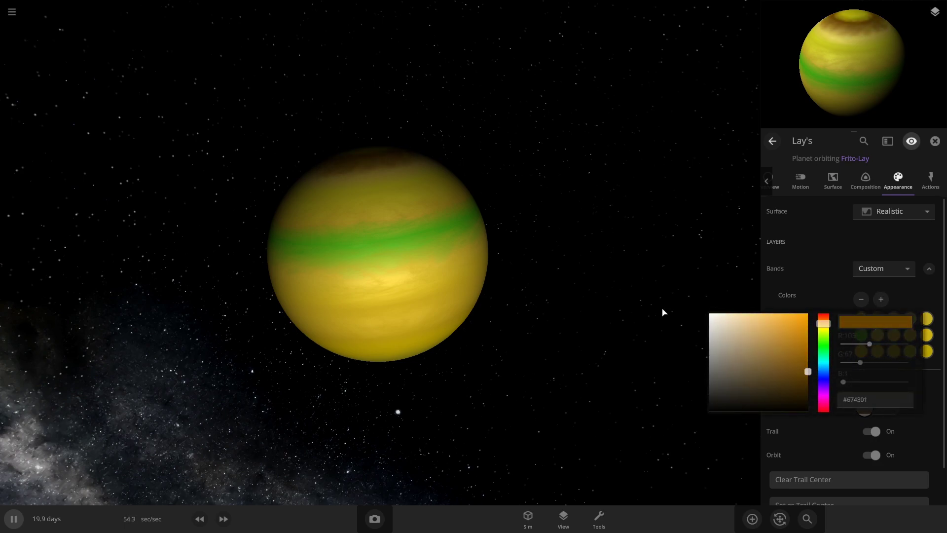
click(706, 327)
drag(545, 368, 359, 271)
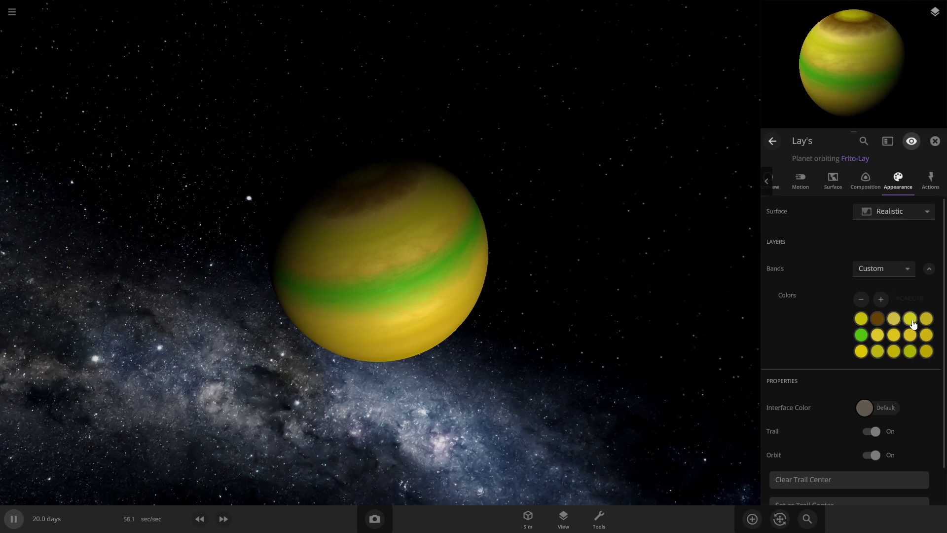
click(911, 322)
drag(830, 340, 823, 367)
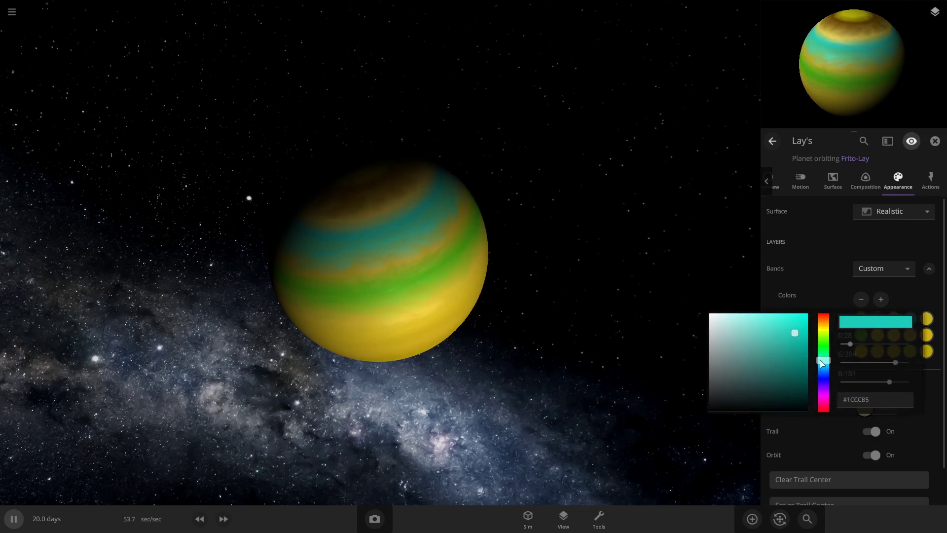
click(590, 278)
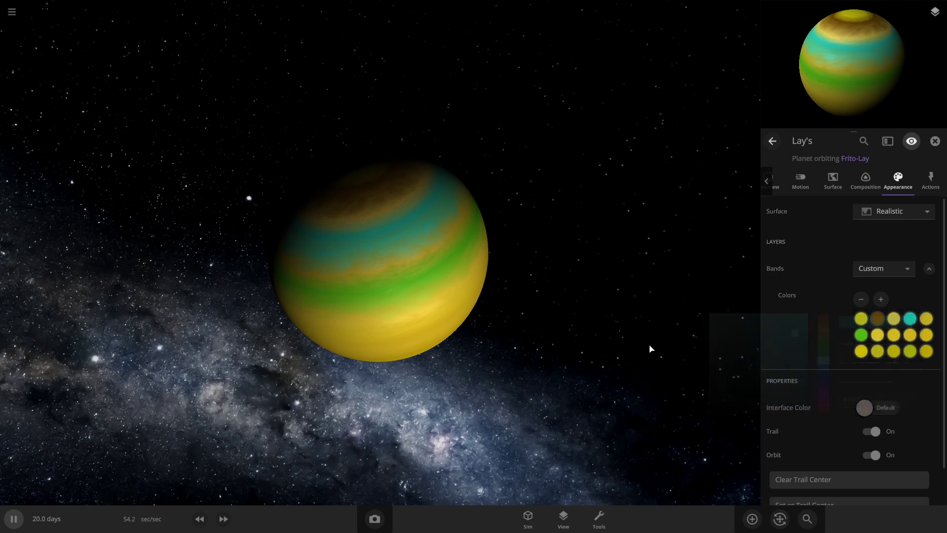
Step: Recolour Lay's eighth band deep red (#C21010)
click(894, 335)
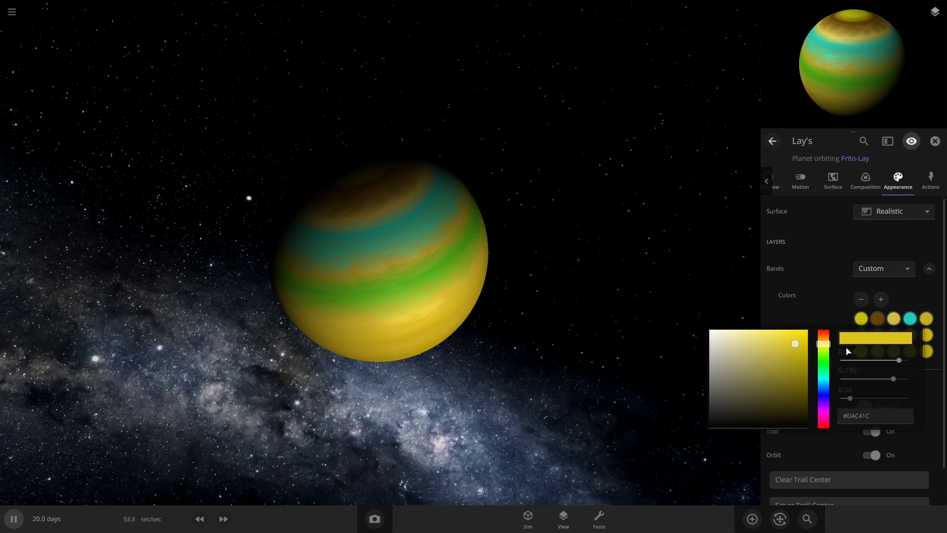
click(681, 258)
click(894, 351)
click(827, 342)
drag(827, 340, 824, 329)
click(804, 360)
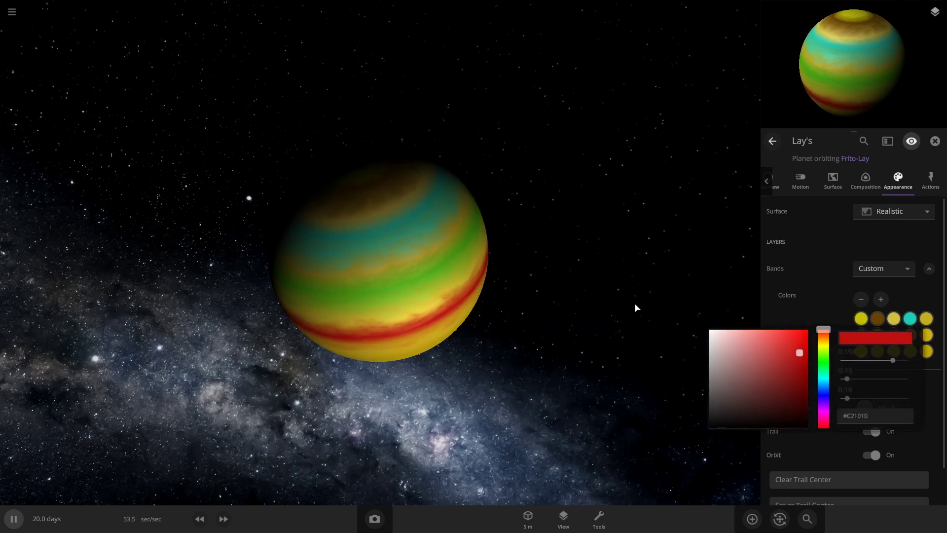
drag(644, 308, 507, 288)
Step: Recolour Lay's tenth band pale teal and its fourteenth band brownish gold
click(926, 335)
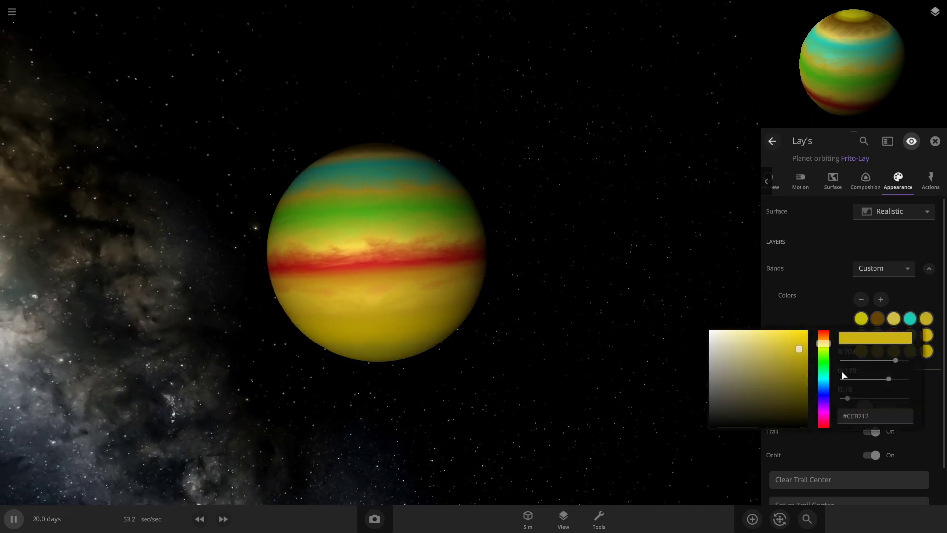
click(823, 376)
drag(822, 368, 824, 377)
drag(775, 353, 754, 358)
click(703, 341)
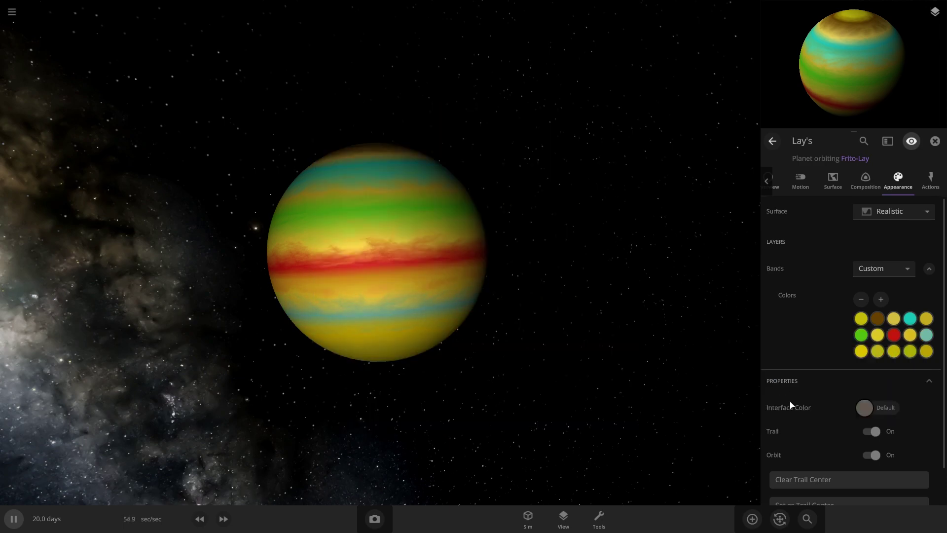
click(910, 352)
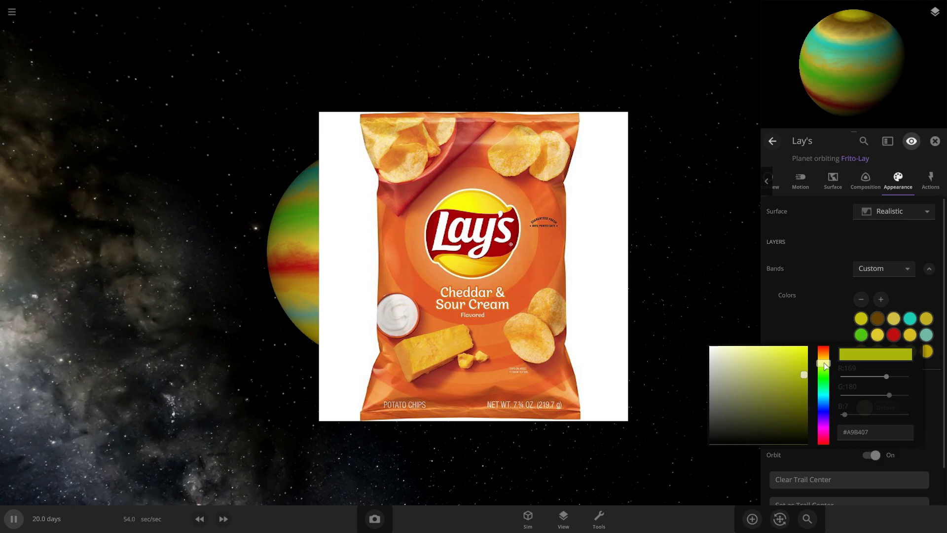
drag(824, 360, 824, 361)
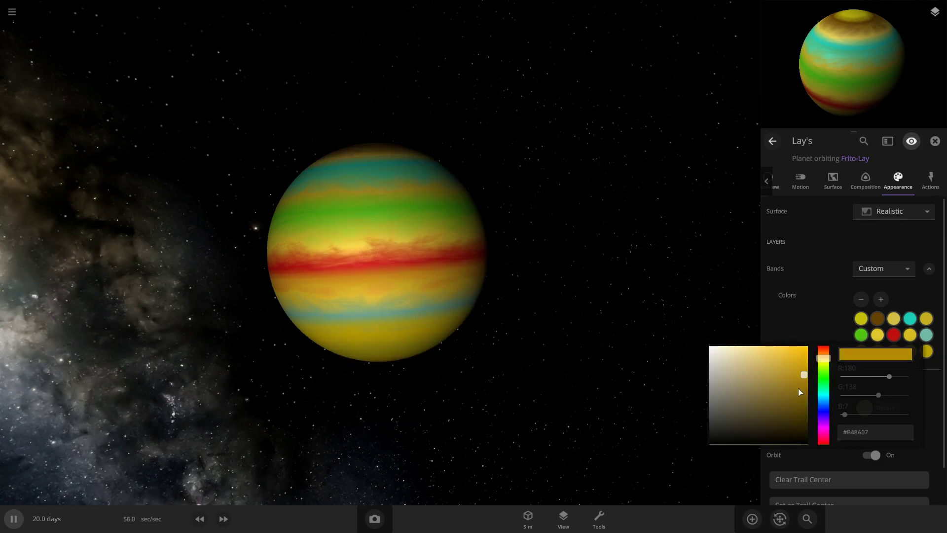
click(581, 354)
drag(577, 197, 627, 377)
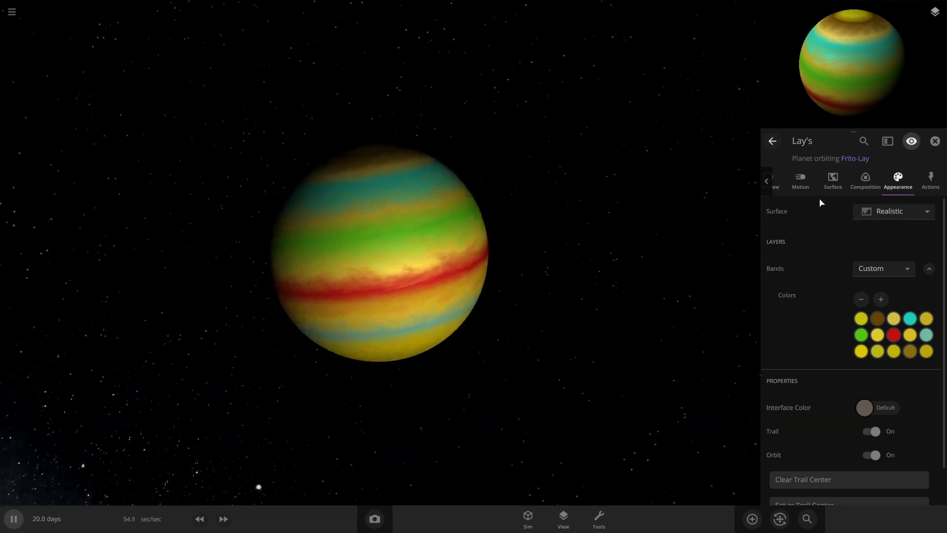
Step: Add a random moon in orbit around Lay's
click(770, 180)
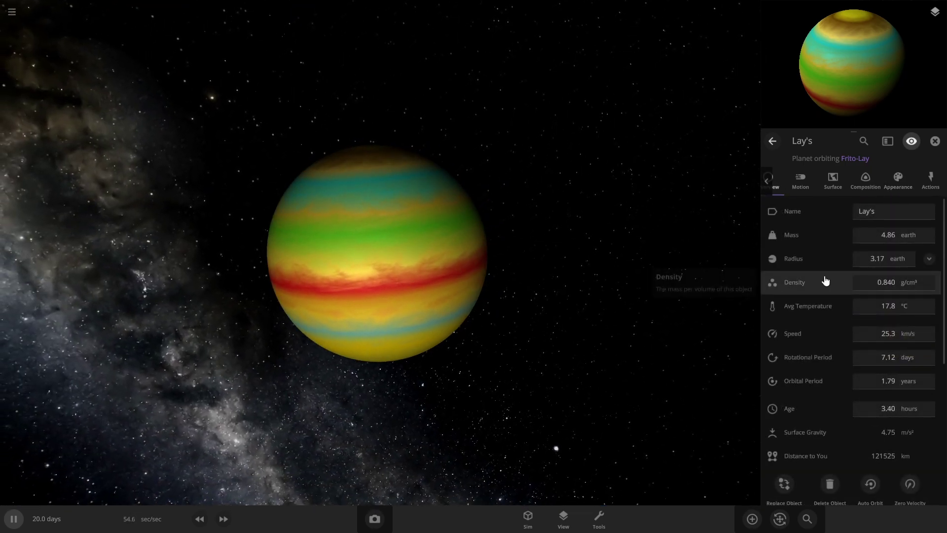
scroll(579, 304, down, 4)
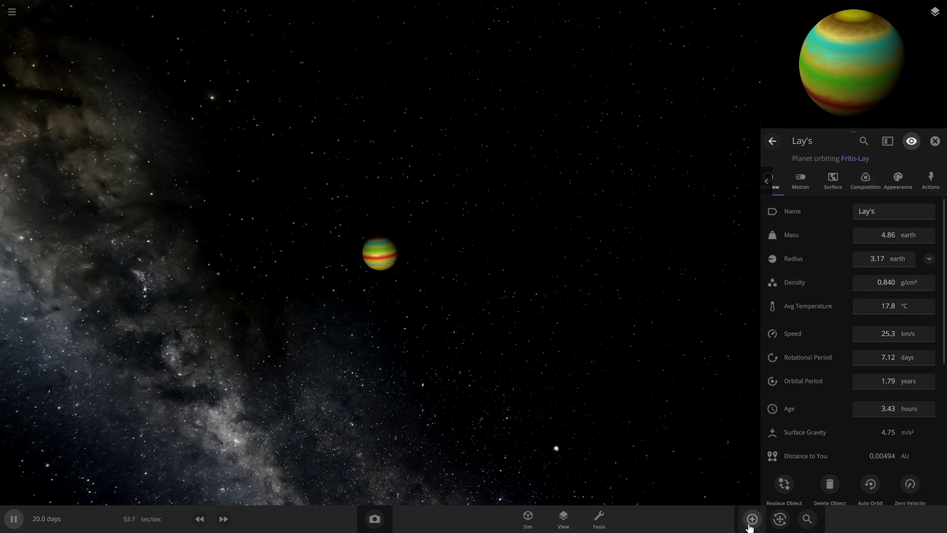
click(749, 522)
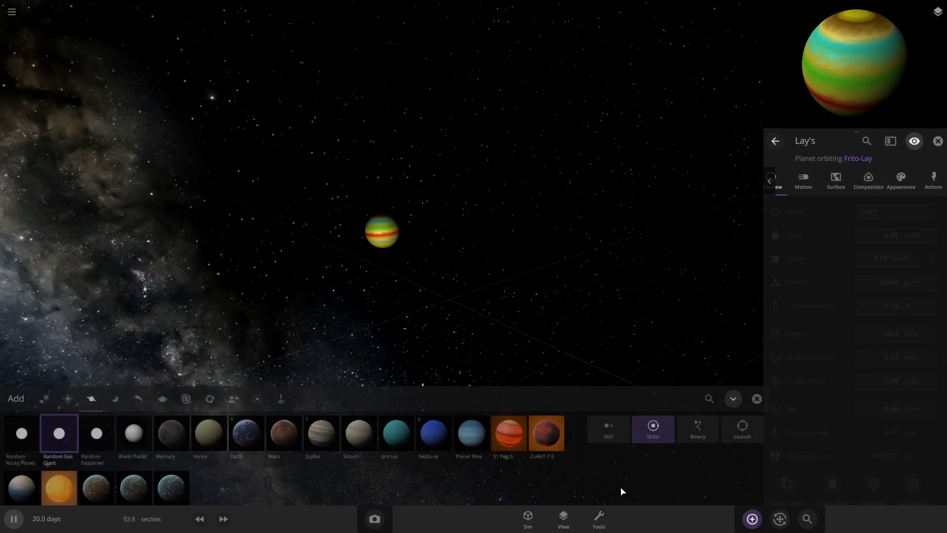
click(115, 376)
click(19, 412)
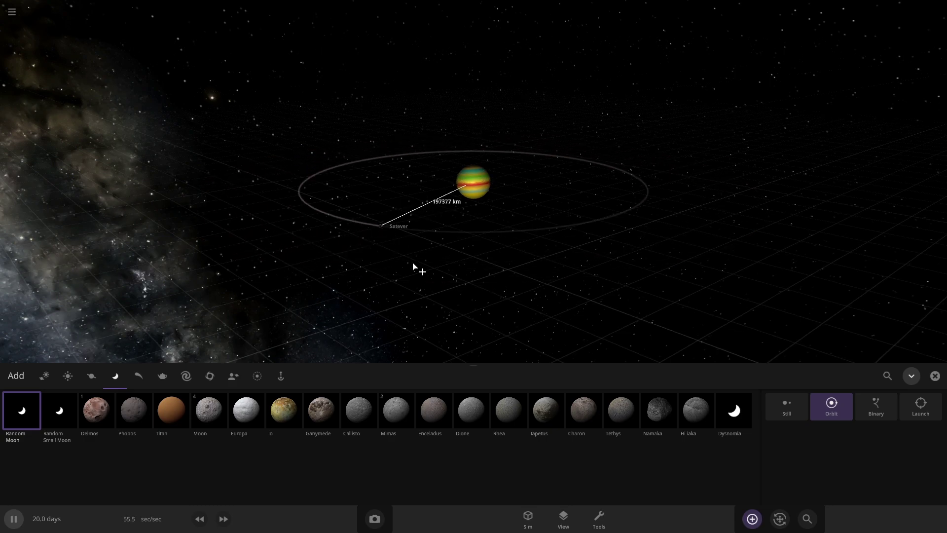
click(405, 279)
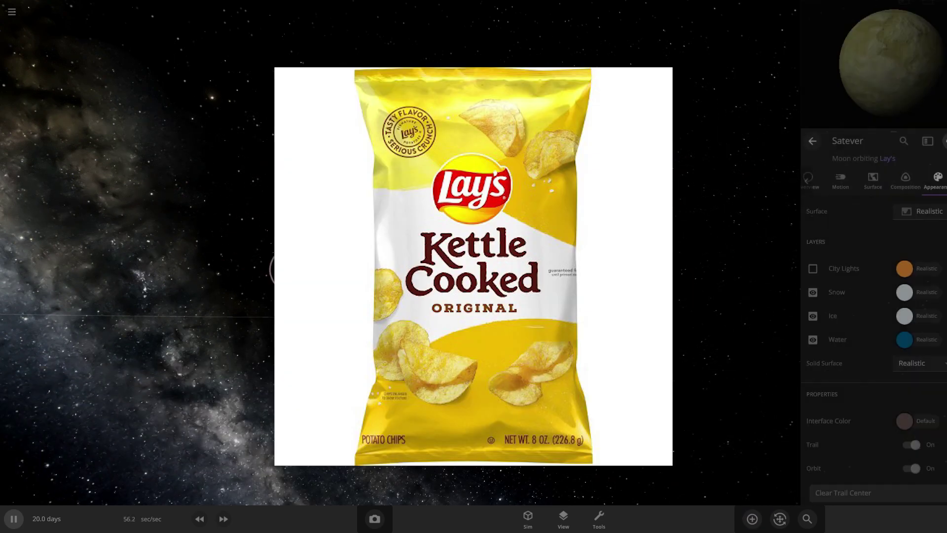
Step: Rename the new moon orbiting Lay's as Kettle-Cooked
click(774, 182)
click(880, 212)
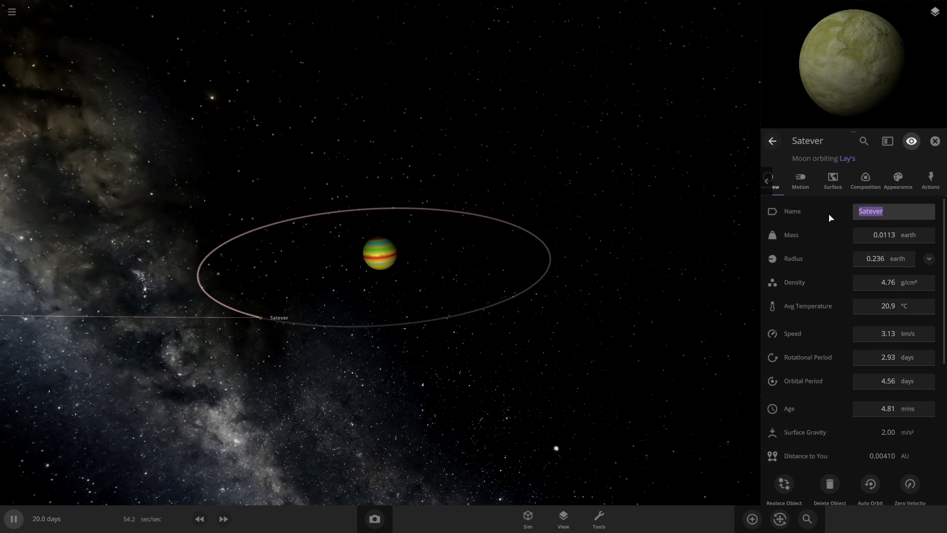
text(Kettle-Cooked)
key(Return)
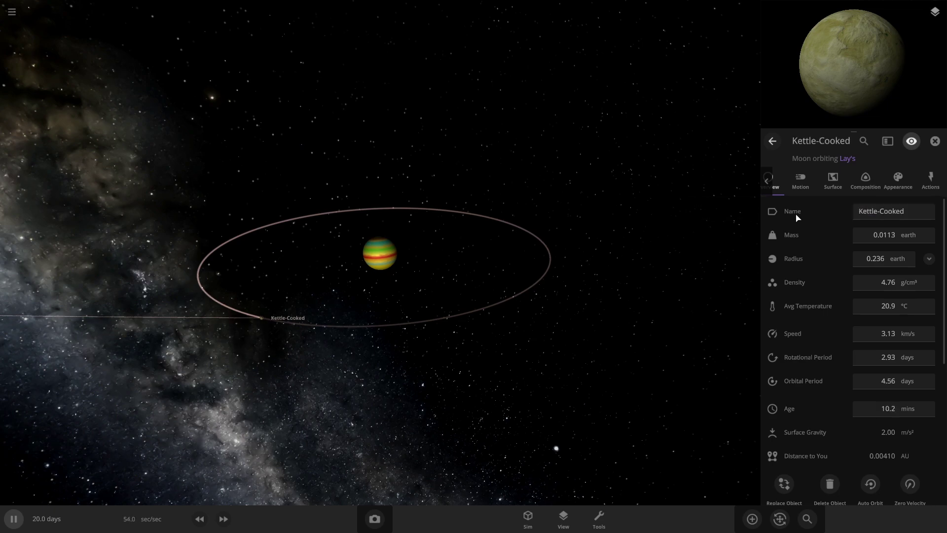
Step: Set Kettle-Cooked's city lights colour to yellow (#C4CC01)
click(865, 180)
click(898, 180)
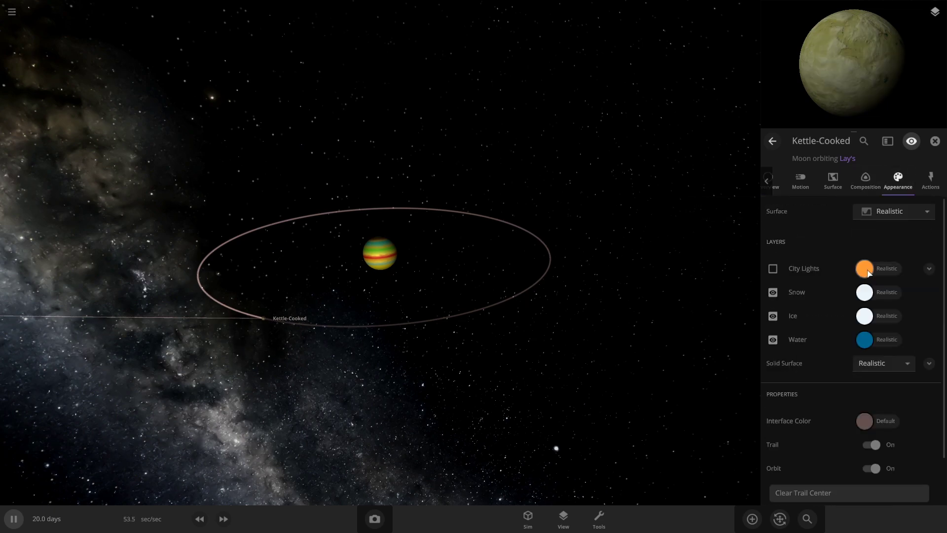
click(867, 271)
drag(824, 270, 826, 279)
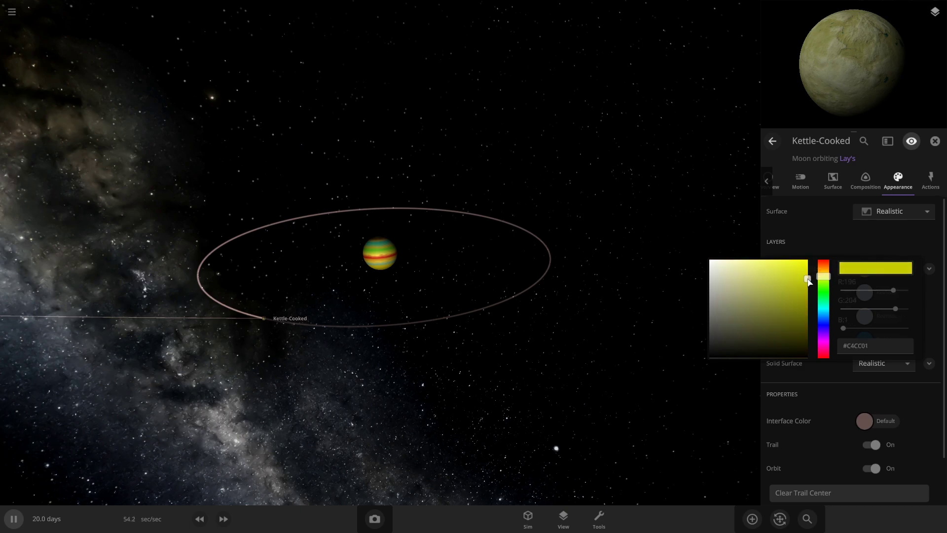
click(750, 249)
Step: Give the moon Kettle-Cooked an atmosphere by increasing its atmosphere mass
click(833, 180)
scroll(836, 296, down, 3)
scroll(836, 324, down, 10)
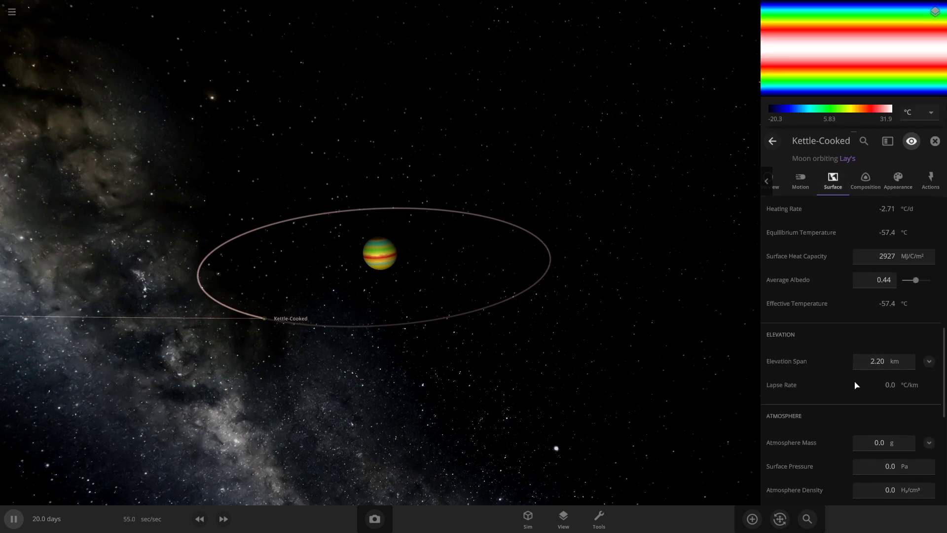
click(883, 269)
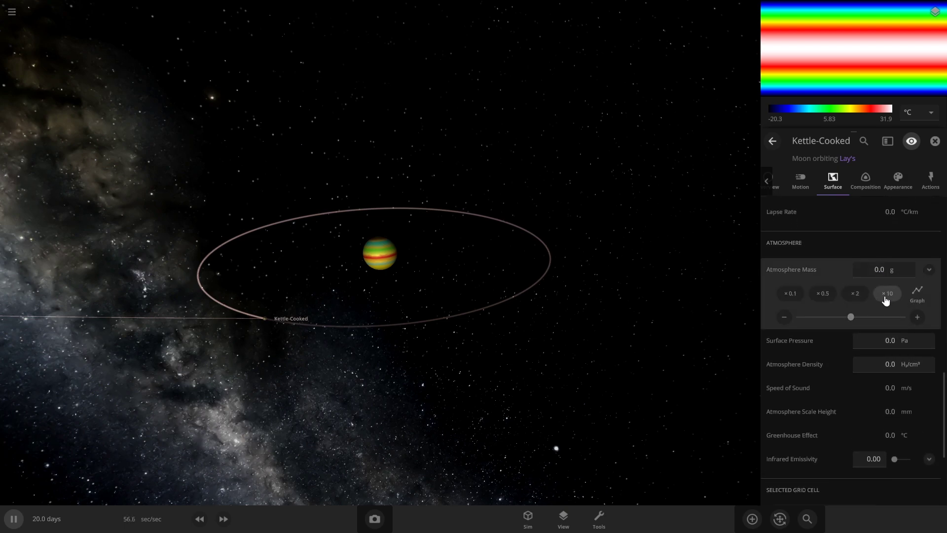
click(897, 180)
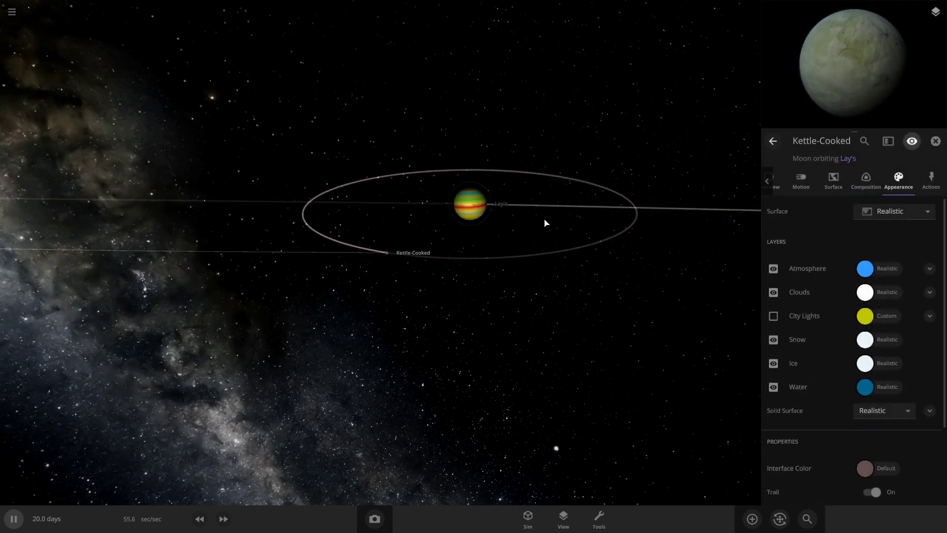
click(833, 181)
scroll(855, 296, down, 3)
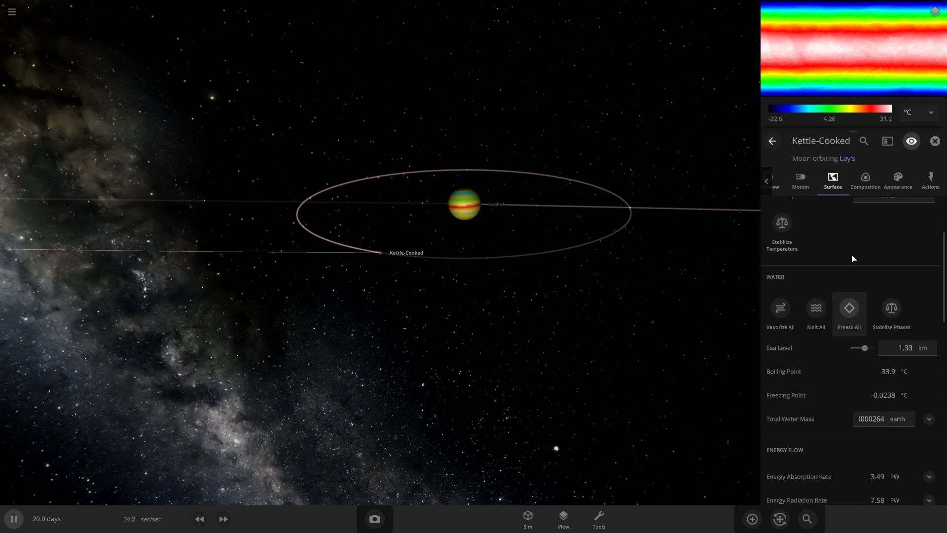
Step: Set Kettle-Cooked's interface colour to dark yellow
click(892, 184)
scroll(887, 334, down, 2)
click(864, 369)
click(822, 376)
click(822, 381)
mouse_move(821, 381)
mouse_down()
mouse_move(789, 378)
mouse_move(807, 390)
mouse_up()
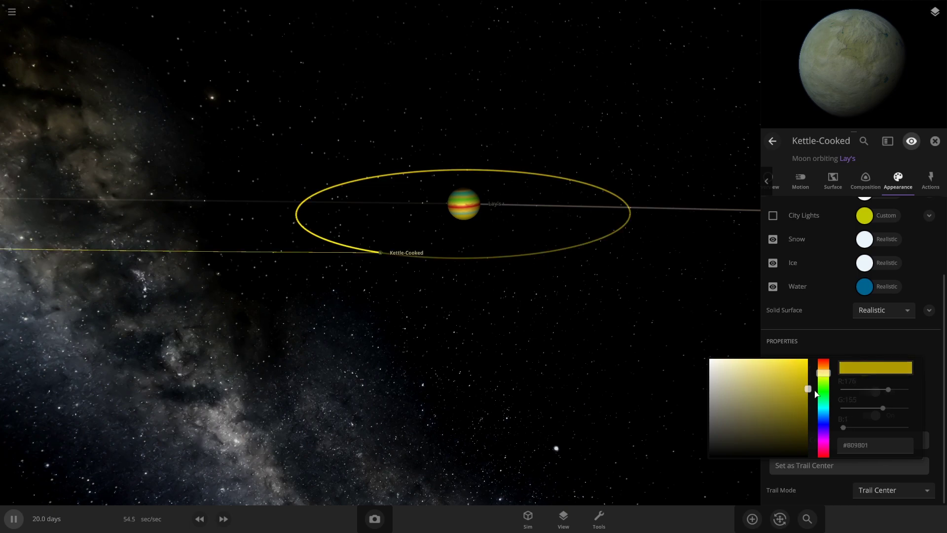
Step: Select Lay's and set its interface colour to red
click(458, 214)
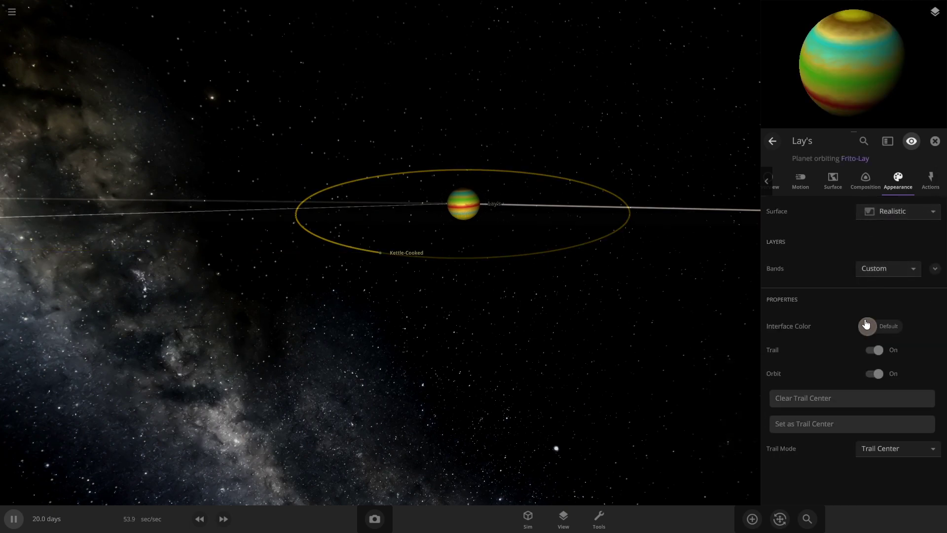
click(866, 325)
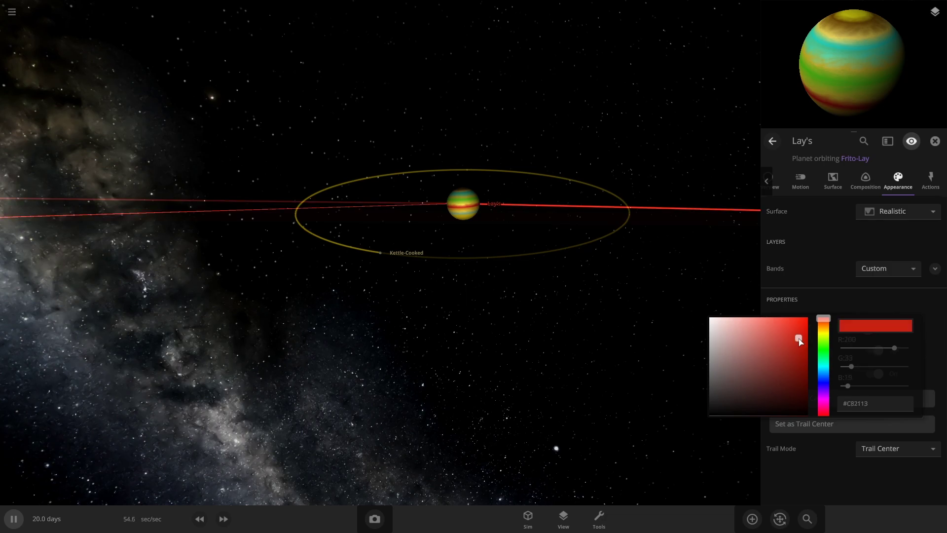
drag(518, 294, 395, 277)
Step: Raise Kettle-Cooked's atmosphere opacity to the maximum and open the atmosphere colour for editing
click(405, 271)
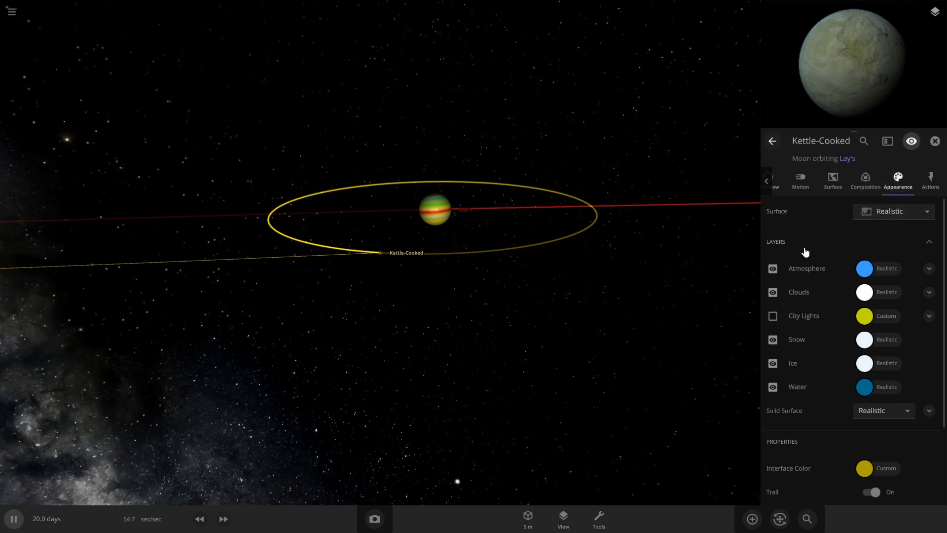
double_click(389, 256)
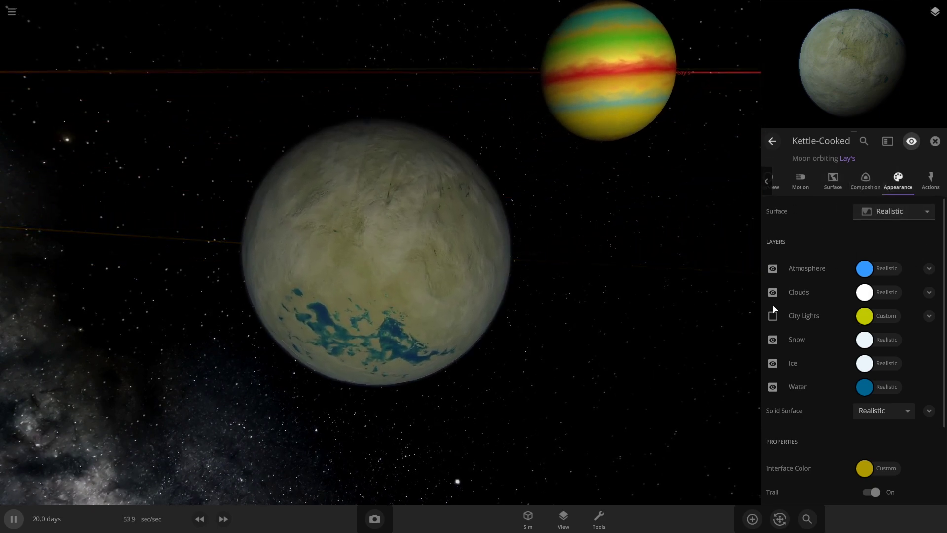
click(930, 268)
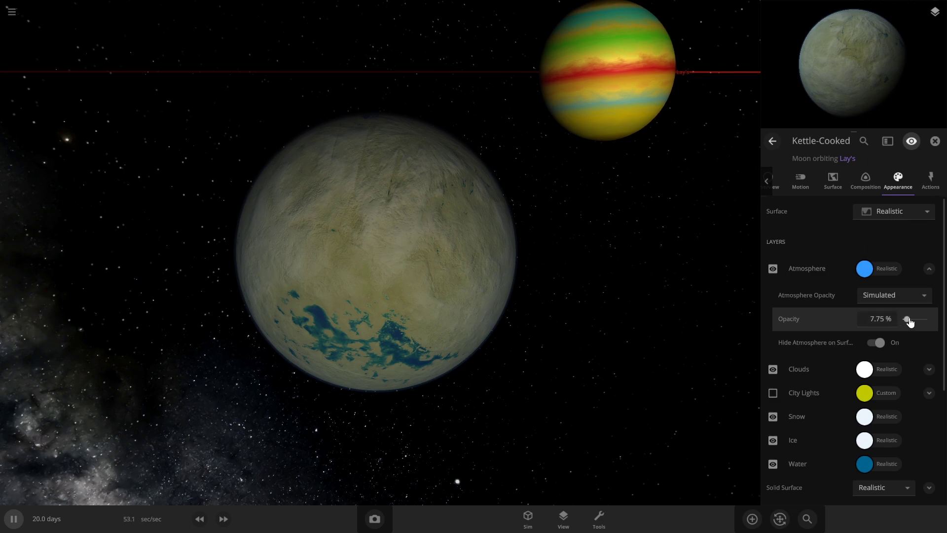
drag(910, 322, 943, 322)
click(891, 269)
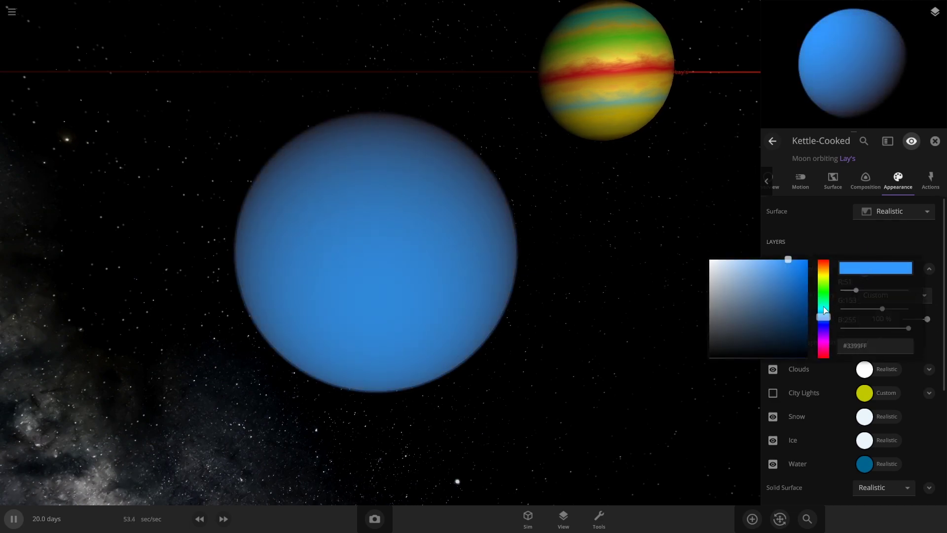